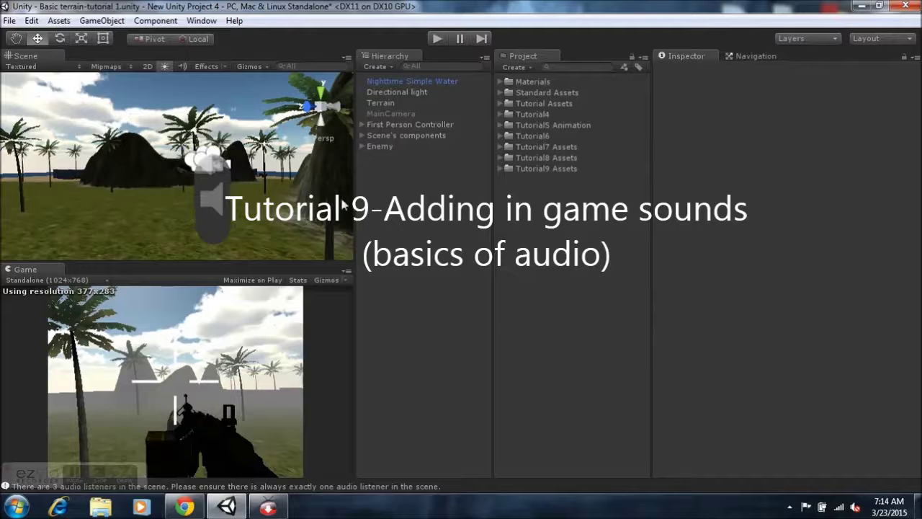
click(521, 170)
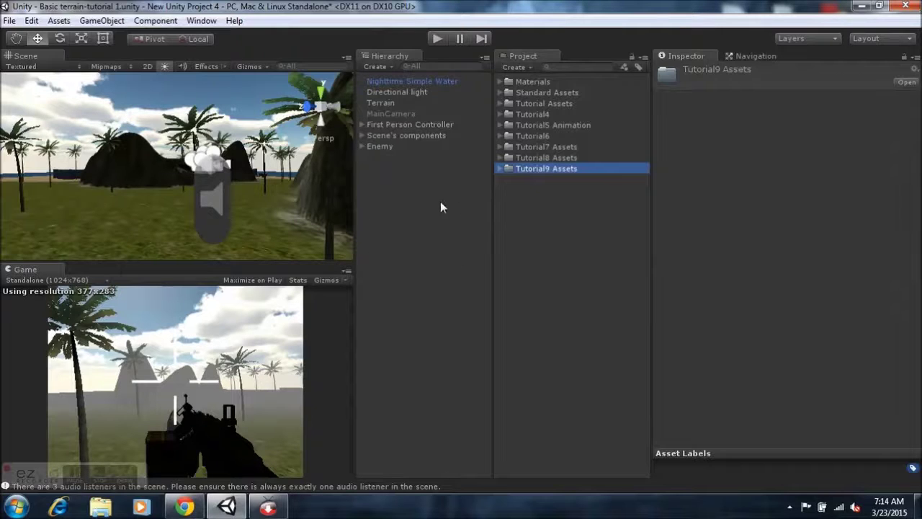
scroll(220, 208, down, 3)
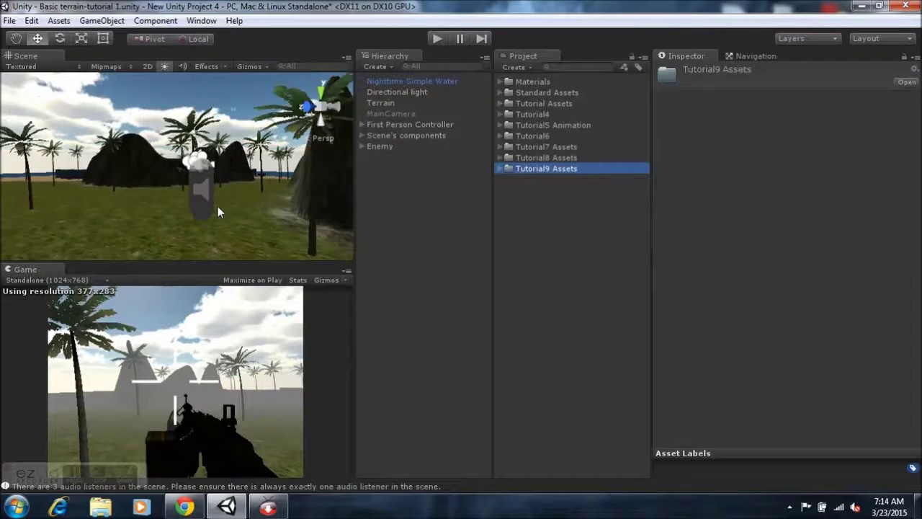
middle_drag(216, 206, 211, 150)
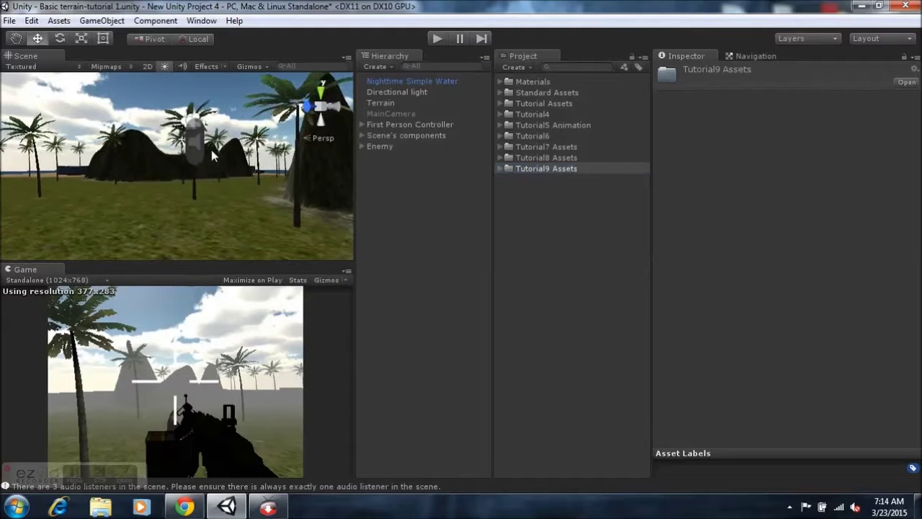
right_drag(178, 177, 178, 147)
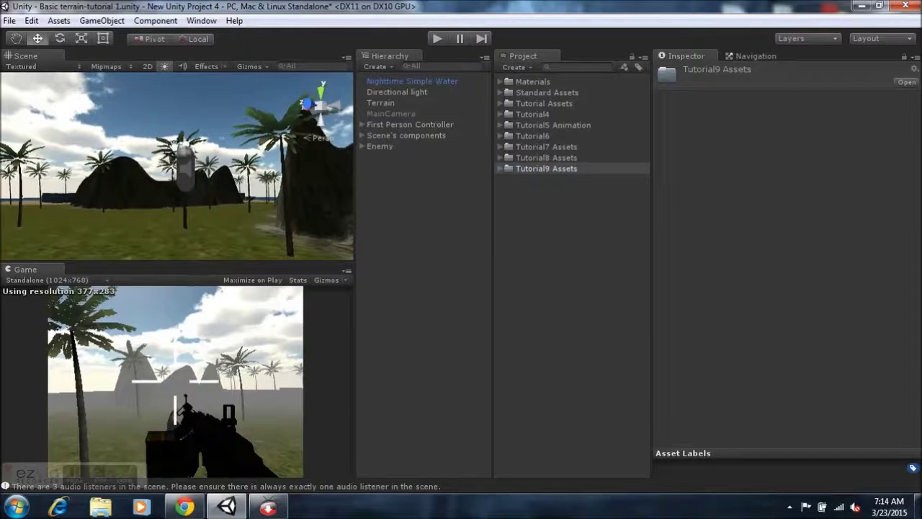
middle_drag(180, 146, 171, 178)
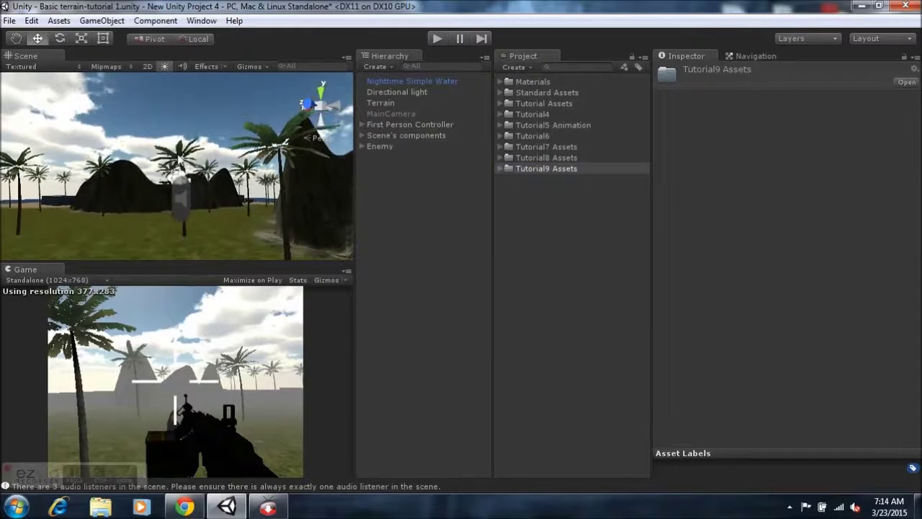
right_drag(178, 157, 177, 174)
mouse_move(178, 175)
middle_down()
mouse_move(198, 193)
mouse_move(189, 162)
mouse_move(180, 164)
middle_up()
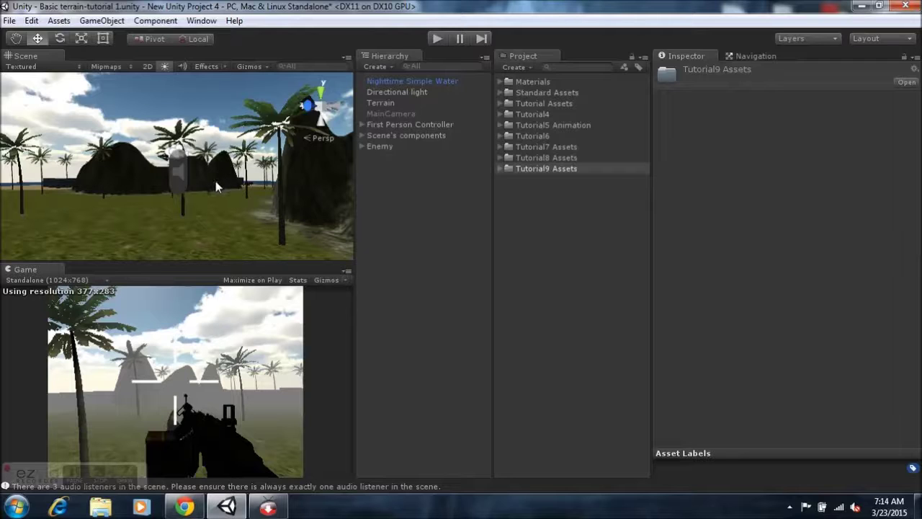
mouse_move(198, 180)
middle_down()
mouse_move(194, 187)
mouse_move(198, 175)
middle_up()
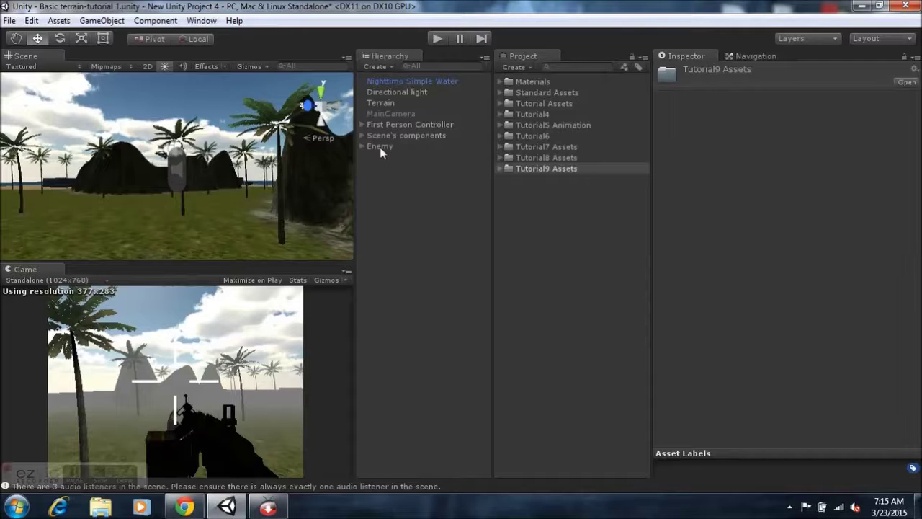
scroll(253, 181, down, 3)
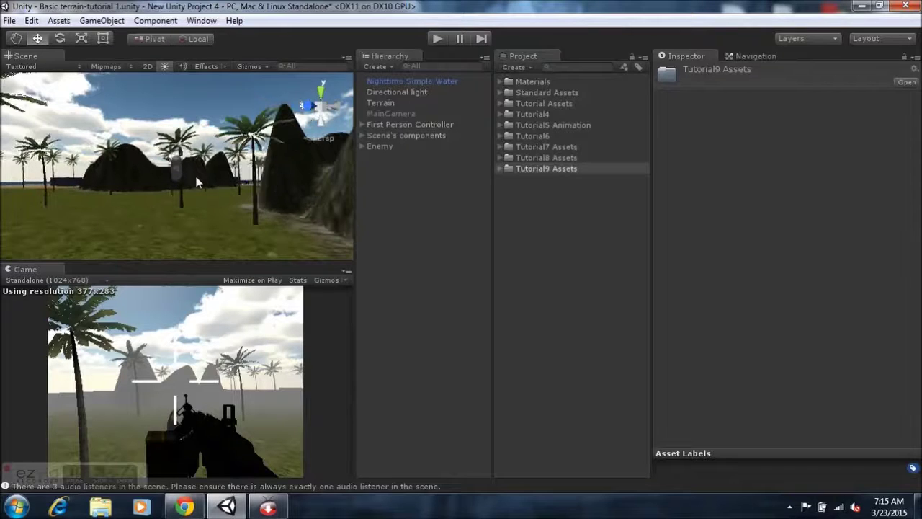
scroll(197, 183, up, 2)
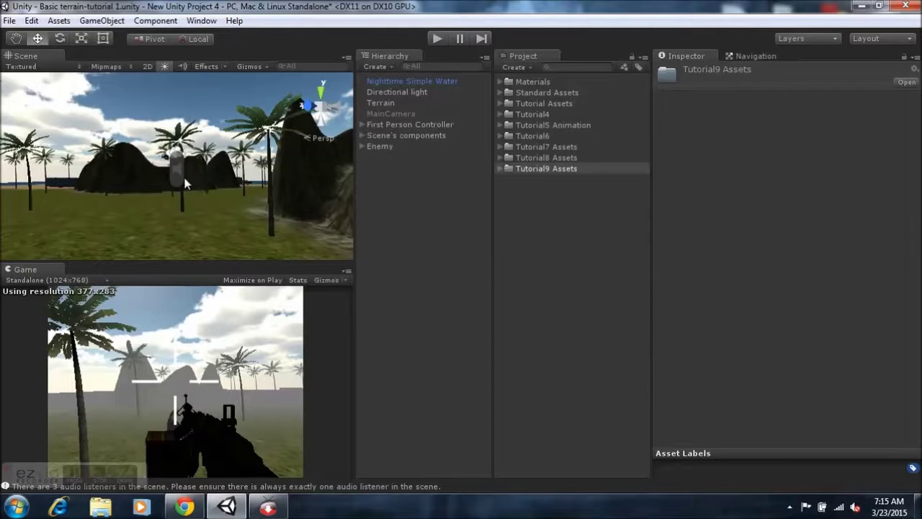
middle_drag(160, 189, 184, 288)
scroll(213, 180, up, 5)
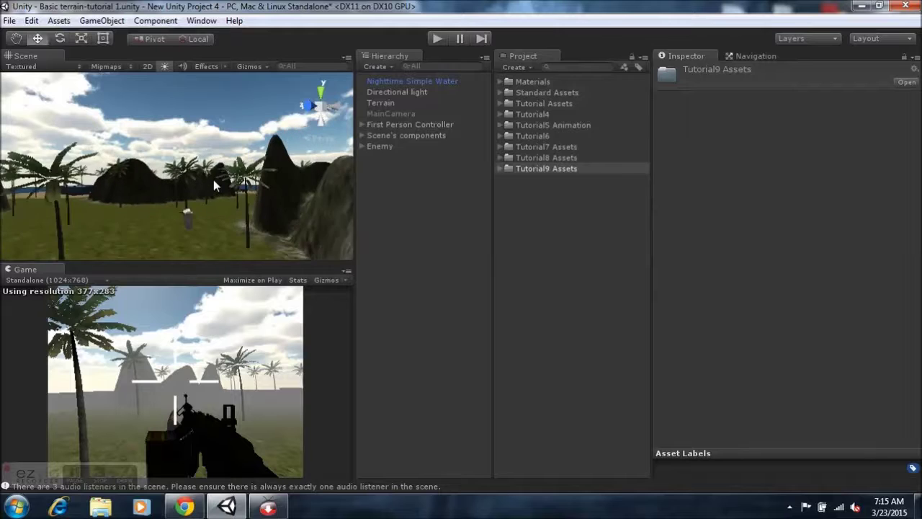
scroll(232, 189, down, 10)
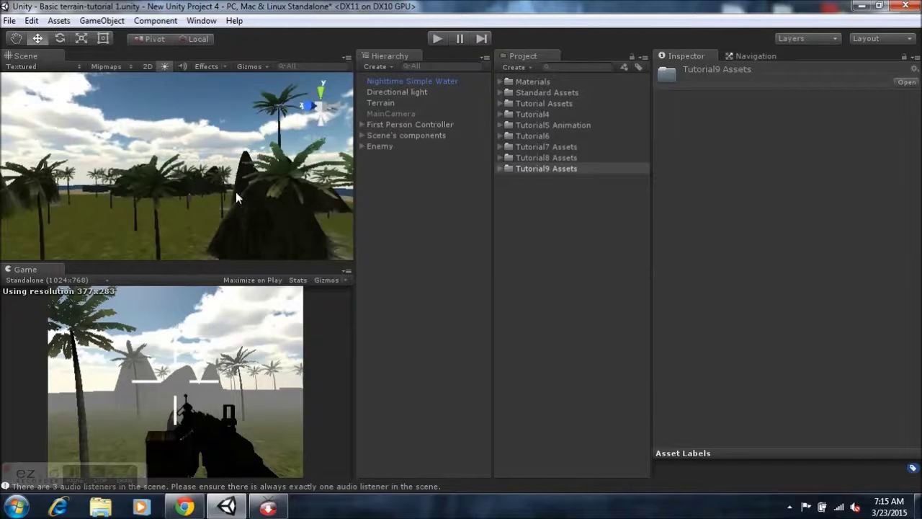
right_drag(117, 178, 372, 271)
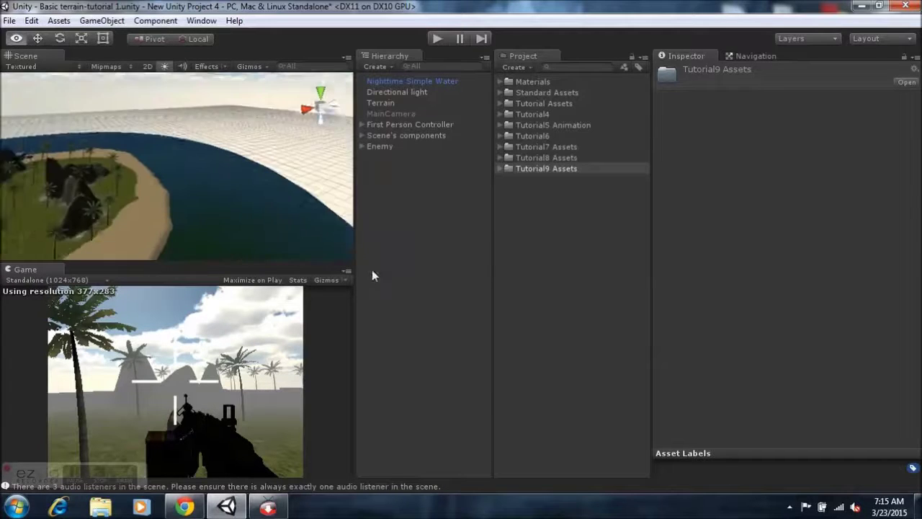
middle_drag(101, 188, 232, 155)
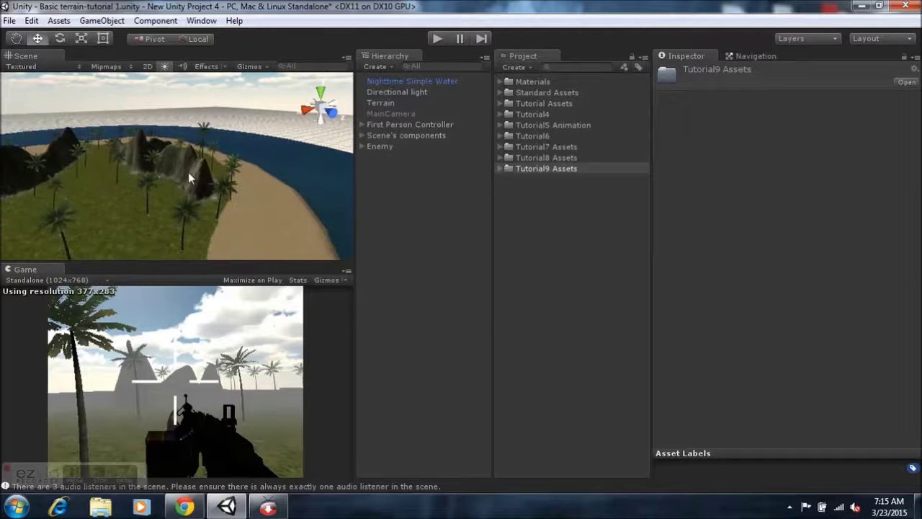
scroll(188, 172, up, 5)
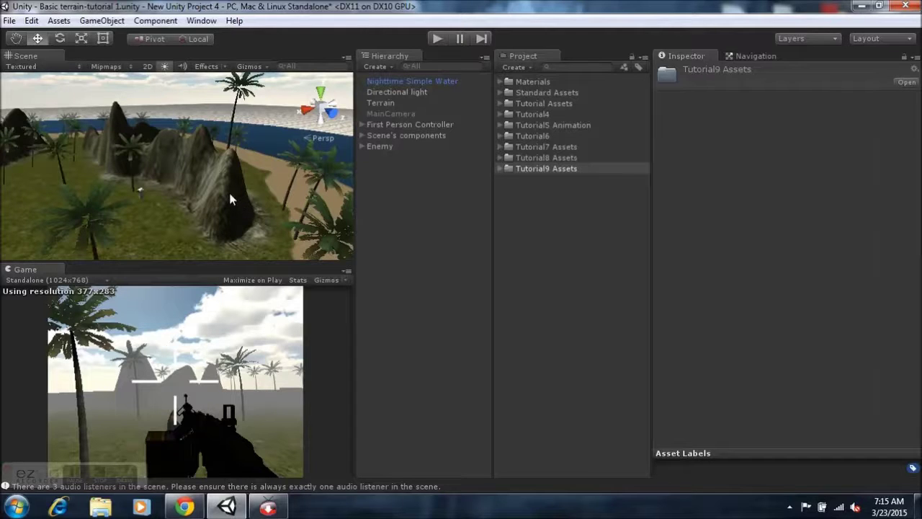
Look through the audio clips in the In Game Sounds folder of Tutorial9 Assets.
click(507, 169)
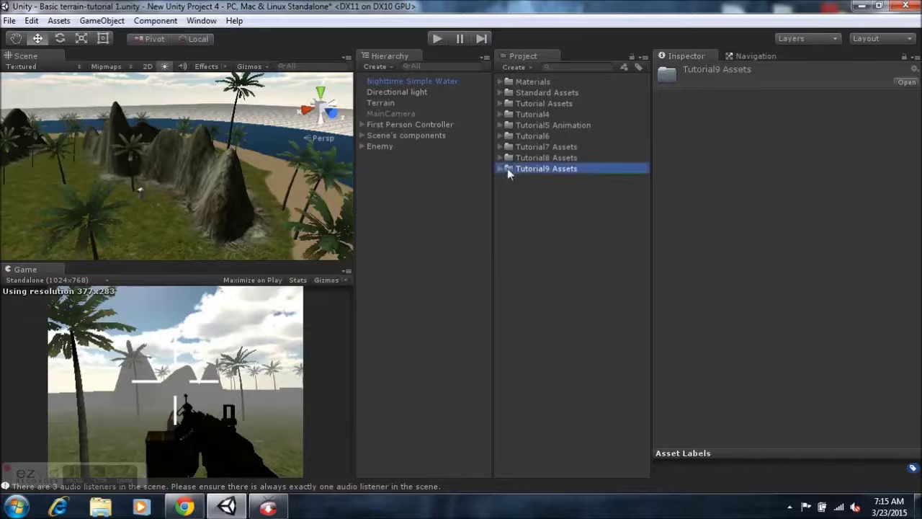
click(499, 170)
click(526, 180)
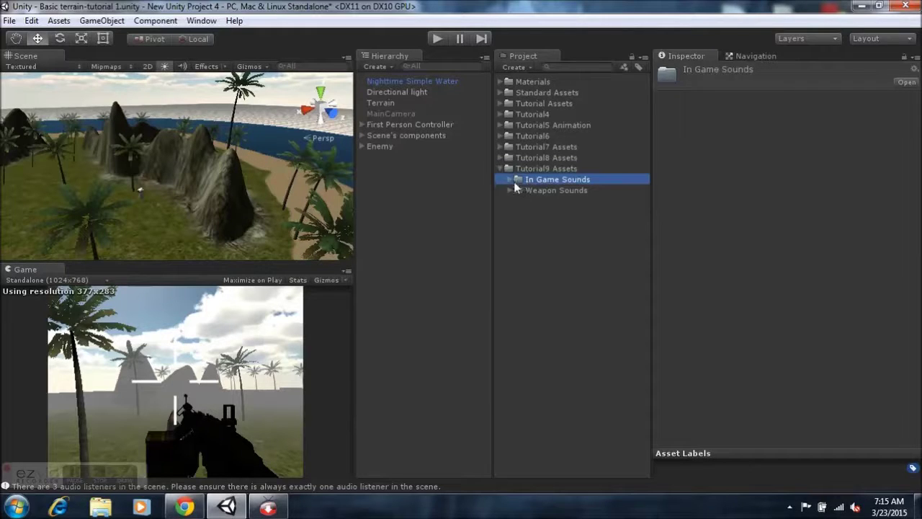
click(510, 180)
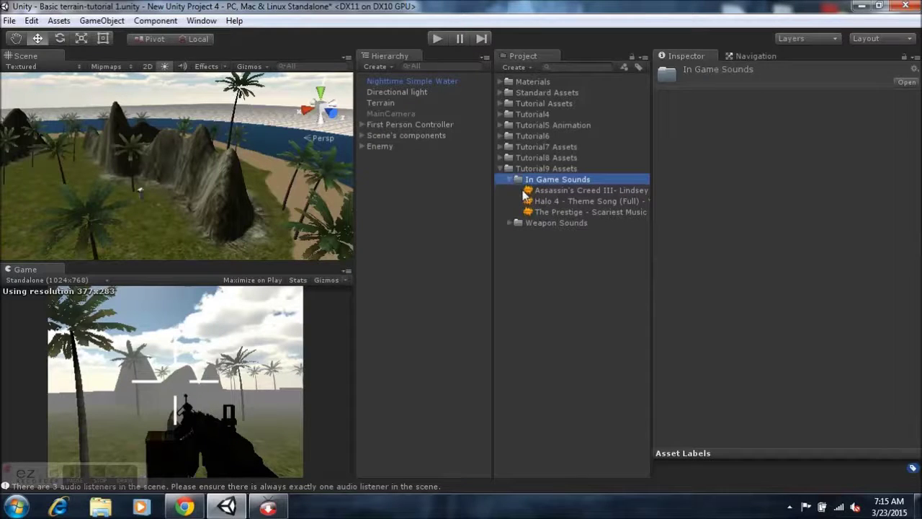
click(510, 180)
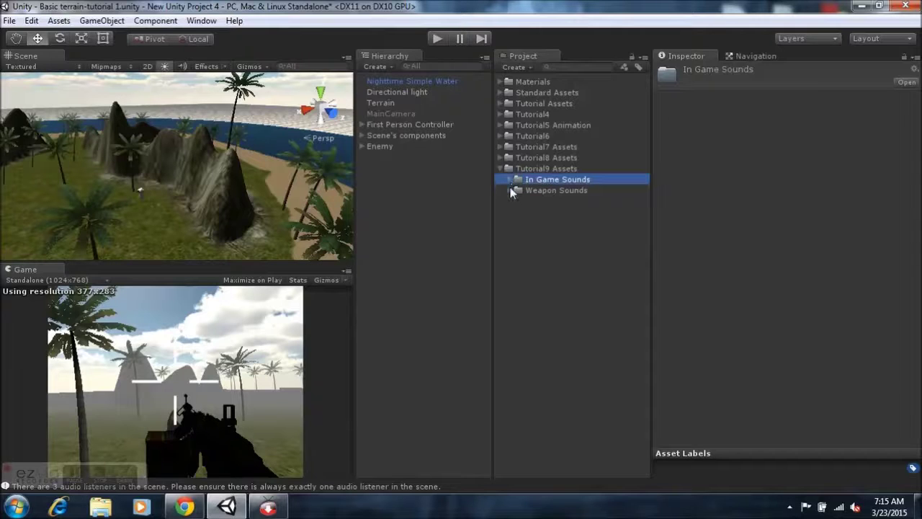
Inspect the FN P90, M16 rifle and Rocket Launcher clips in the Weapon Sounds folder, and collapse the Tutorial9 Assets folder.
click(510, 191)
click(535, 193)
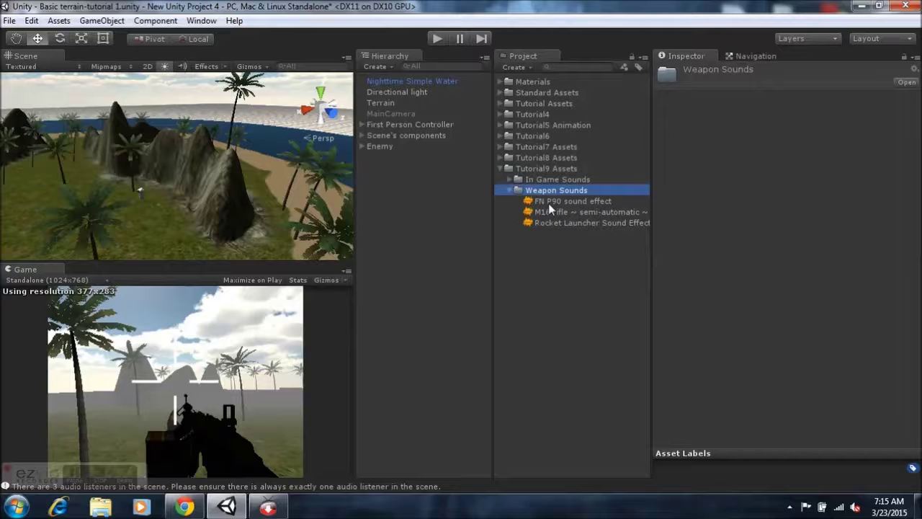
click(544, 204)
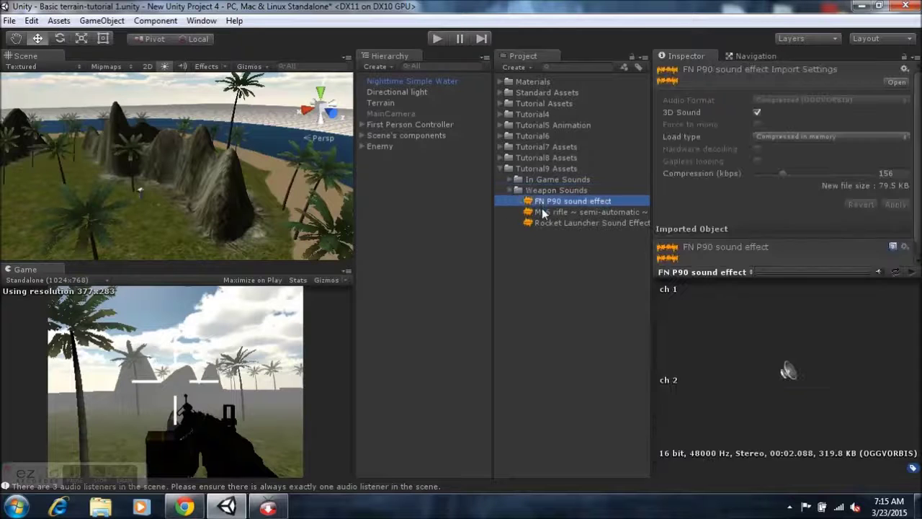
click(544, 213)
click(544, 224)
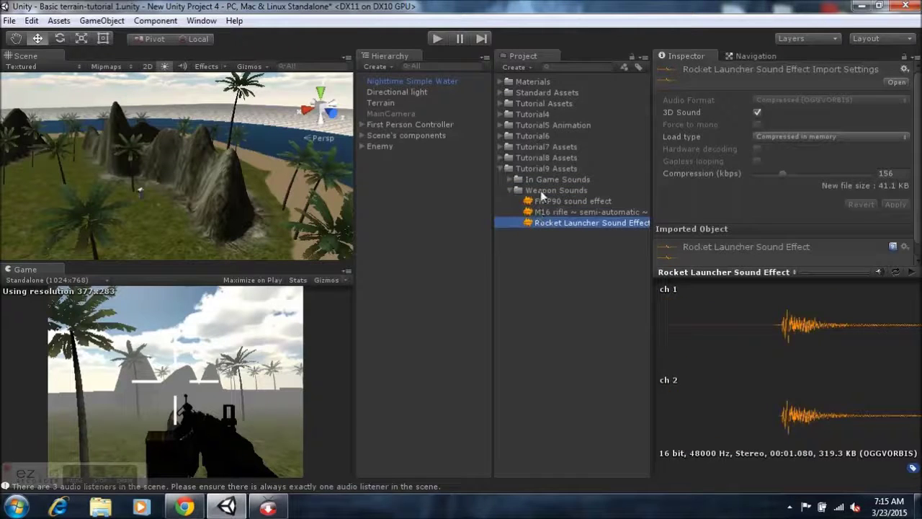
click(541, 192)
click(510, 191)
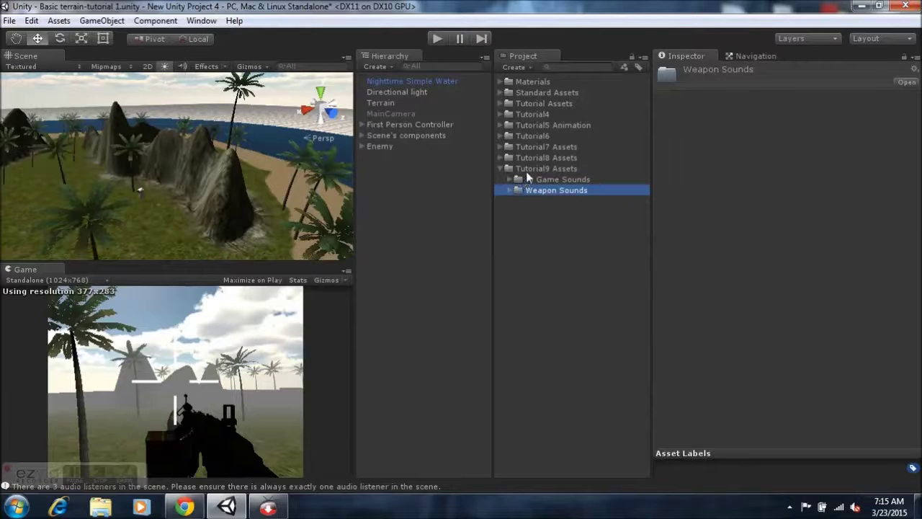
click(526, 171)
click(502, 169)
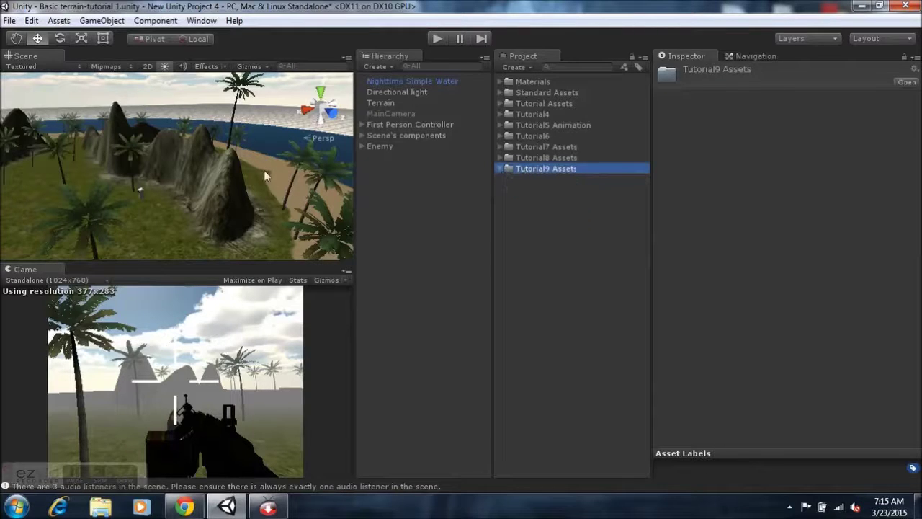
middle_drag(163, 170, 340, 152)
middle_drag(249, 161, 105, 165)
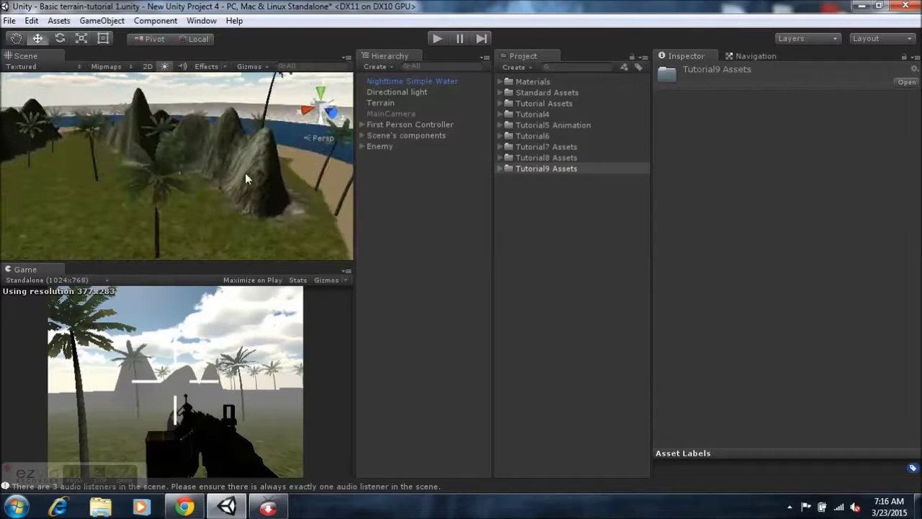
middle_drag(317, 174, 181, 168)
right_drag(179, 168, 93, 153)
right_drag(247, 168, 46, 146)
scroll(204, 169, up, 3)
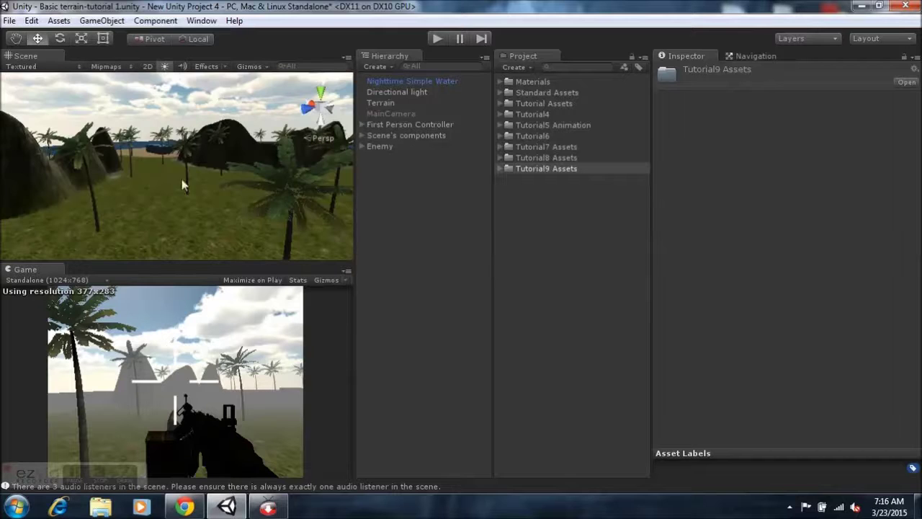
middle_drag(182, 179, 52, 128)
alt+drag(54, 126, 74, 135)
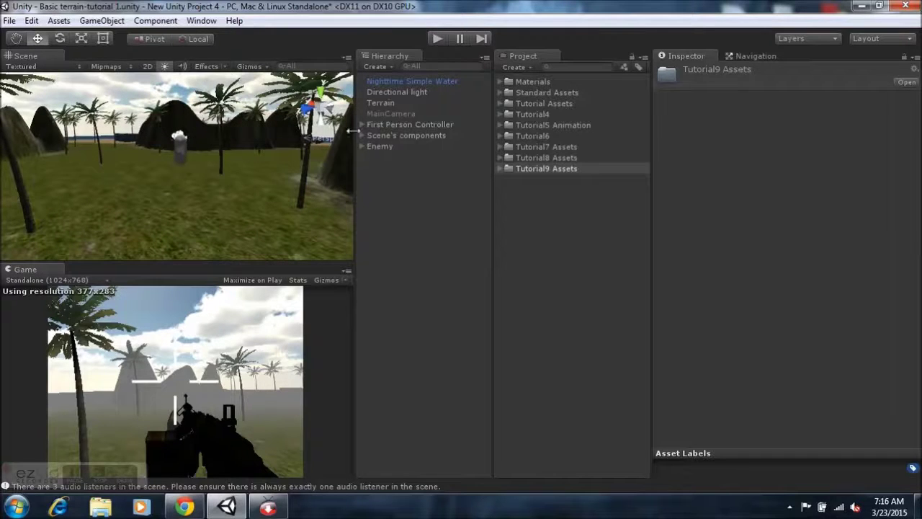
Add an Audio Source component to the Main Camera inside the First Person Controller.
click(379, 125)
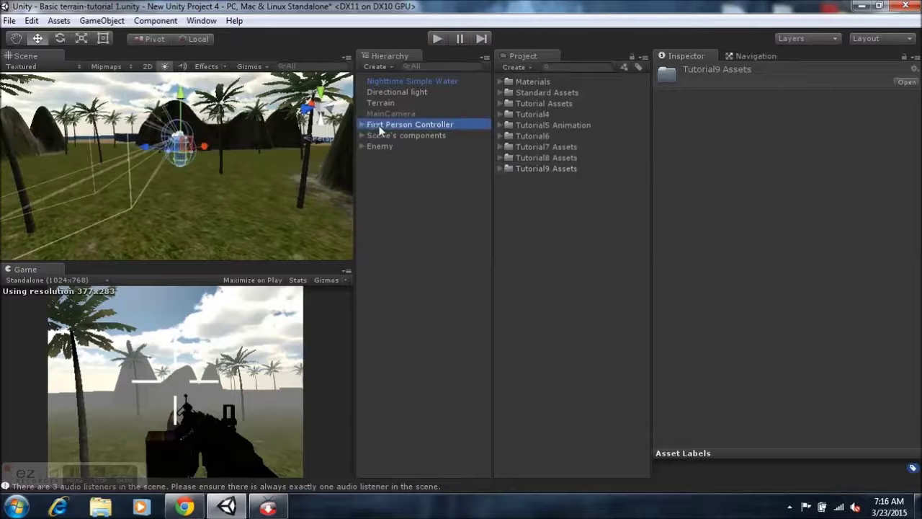
click(362, 125)
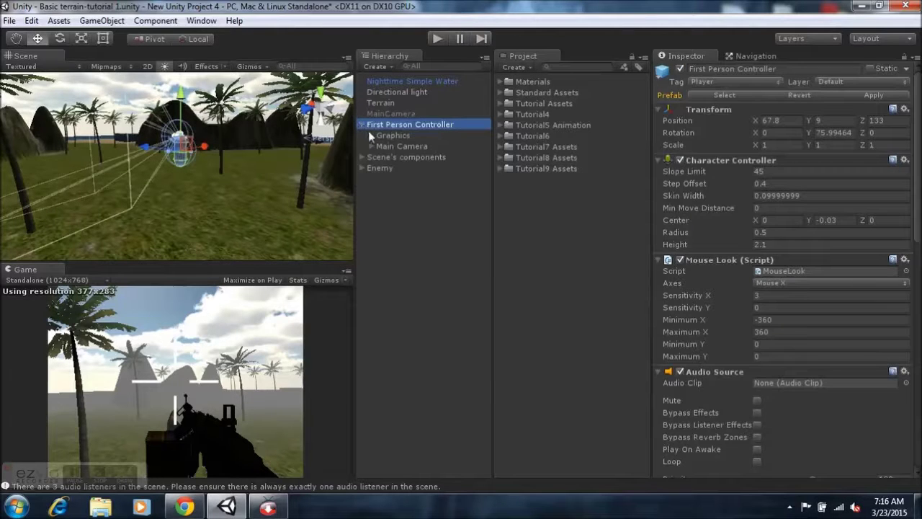
click(385, 145)
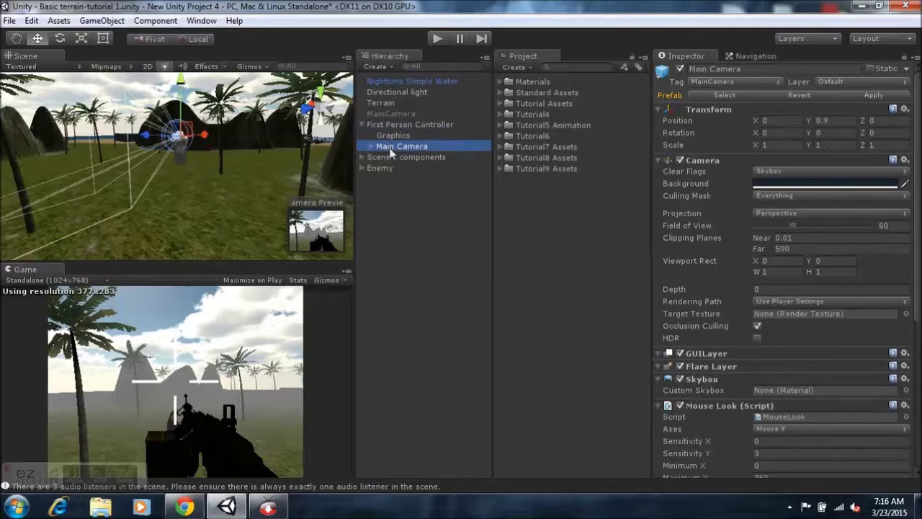
scroll(770, 391, down, 5)
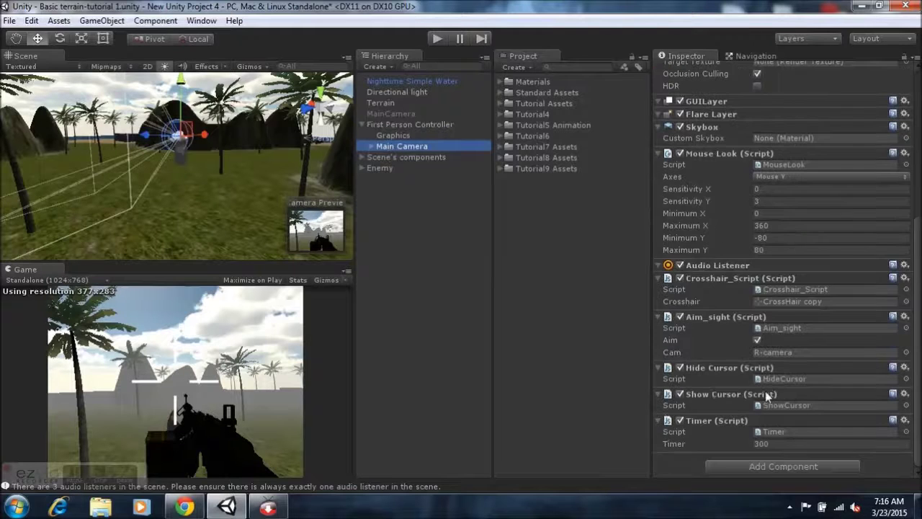
click(798, 470)
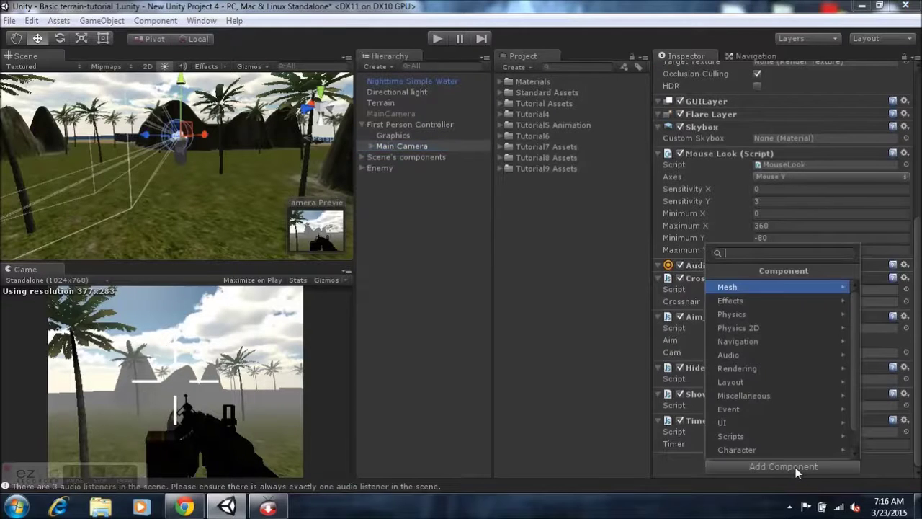
click(762, 356)
click(759, 302)
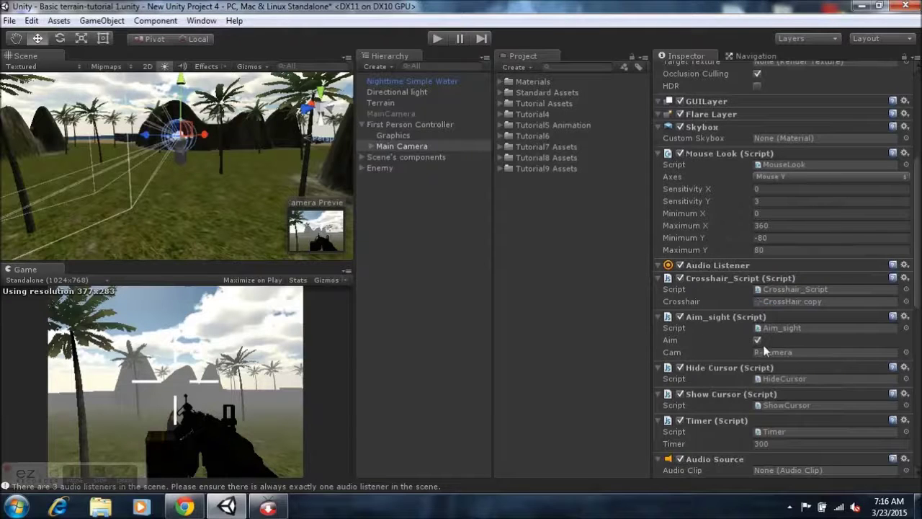
Assign the Assassin's Creed III track from the In Game Sounds folder as the audio clip of the Main Camera's Audio Source.
scroll(762, 344, down, 8)
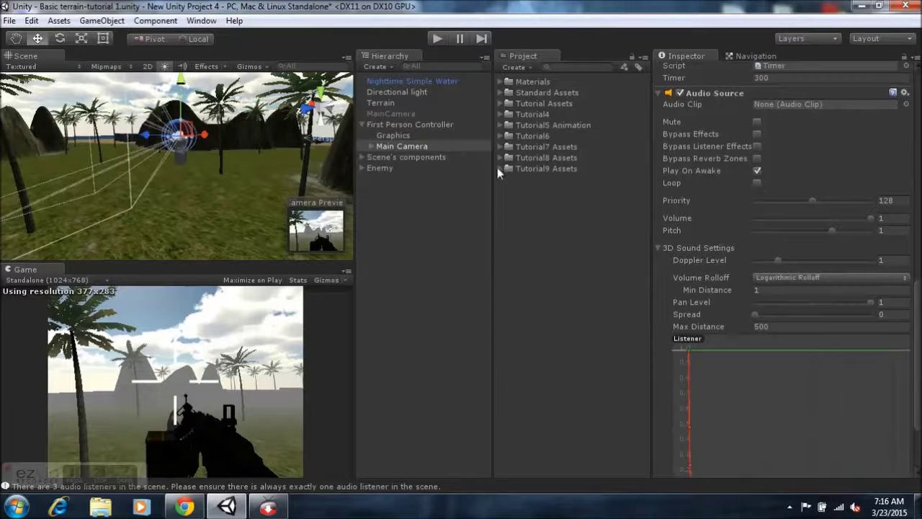
click(500, 169)
click(510, 180)
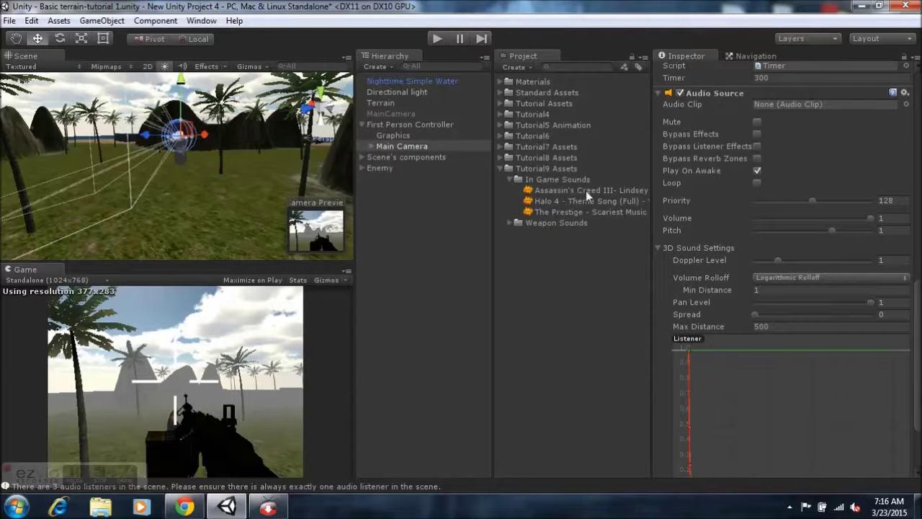
drag(586, 190, 764, 107)
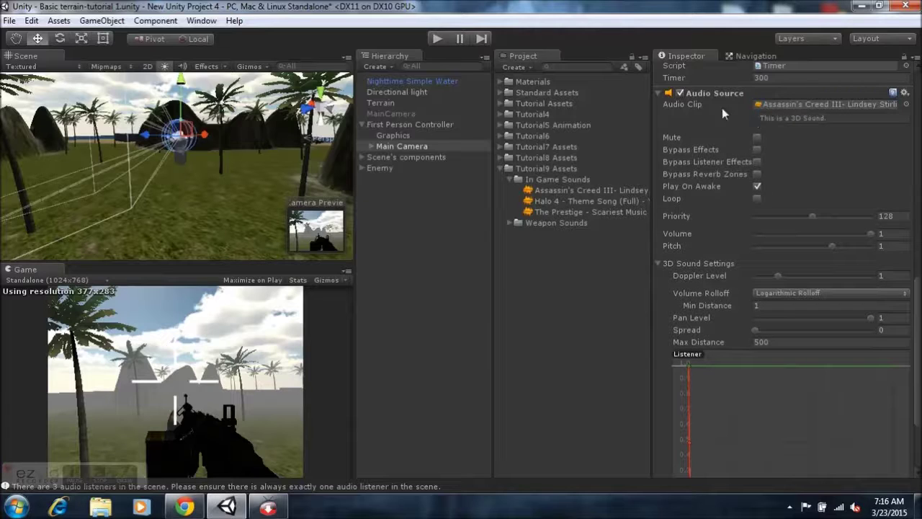
Enable looping for the Main Camera's Audio Source and collapse the Tutorial9 Assets folder.
click(758, 199)
click(514, 180)
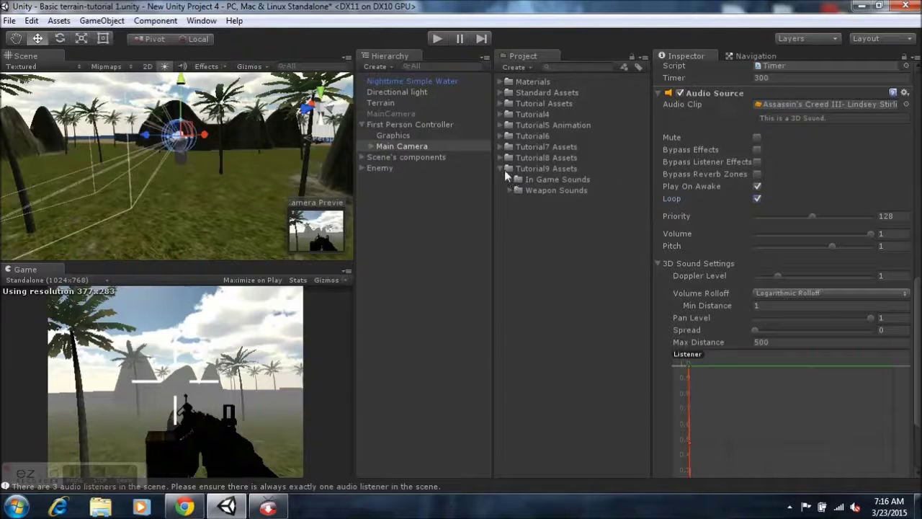
click(502, 169)
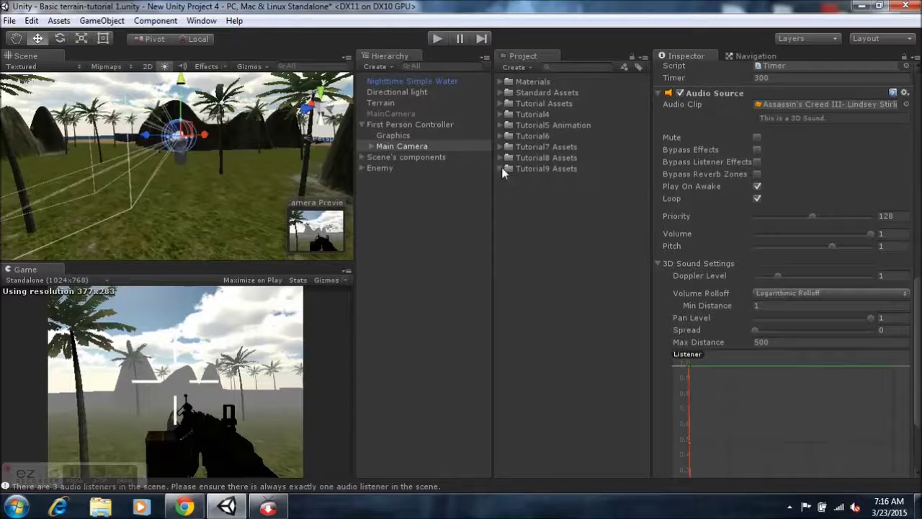
click(519, 169)
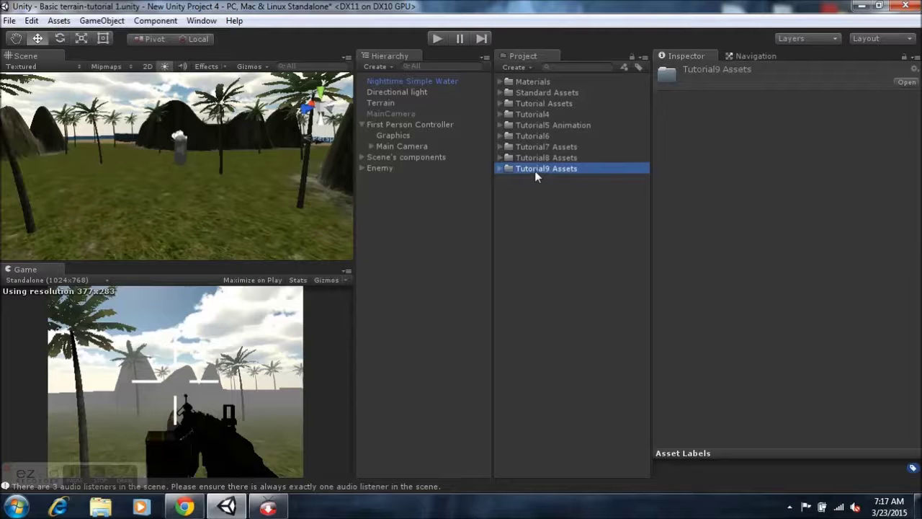
Unmute the computer's sound and run the game in play mode.
click(437, 39)
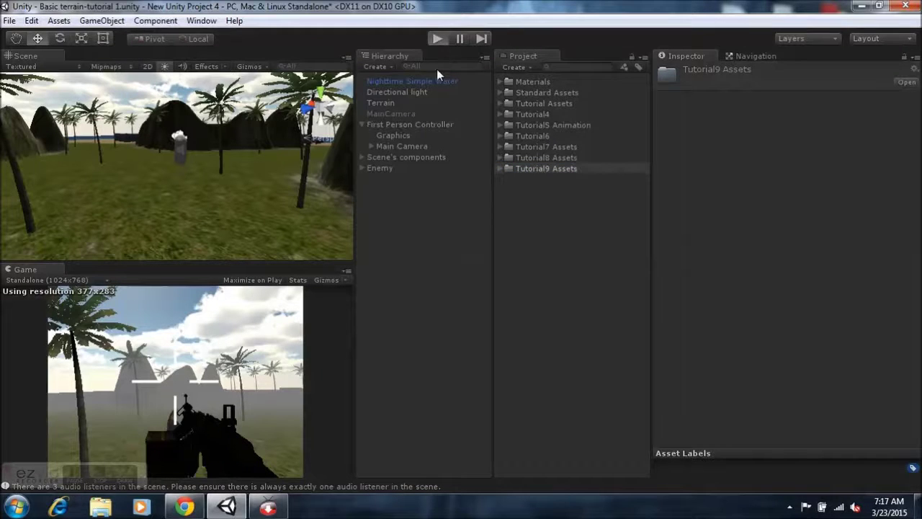
click(855, 506)
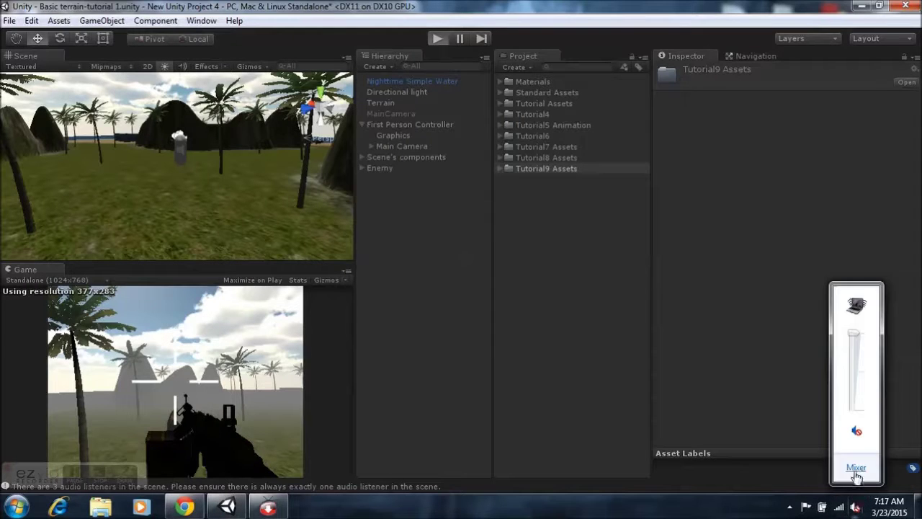
click(857, 431)
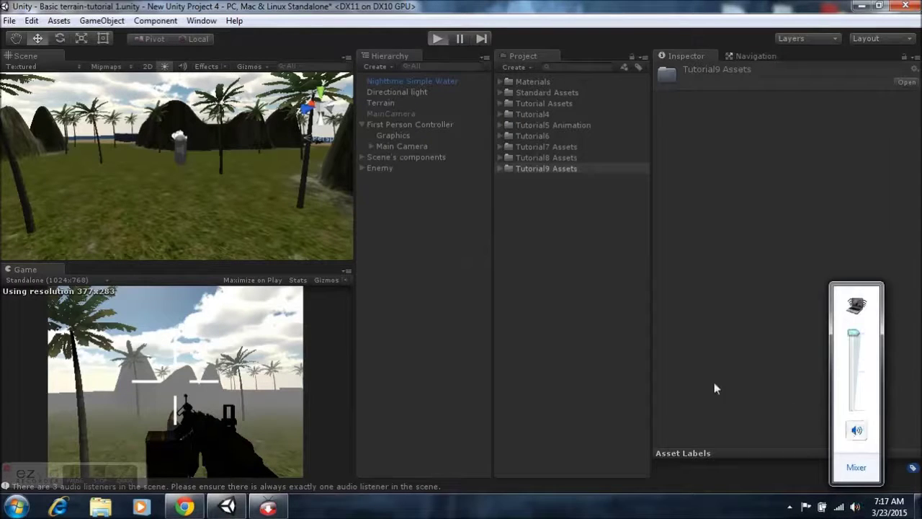
click(236, 342)
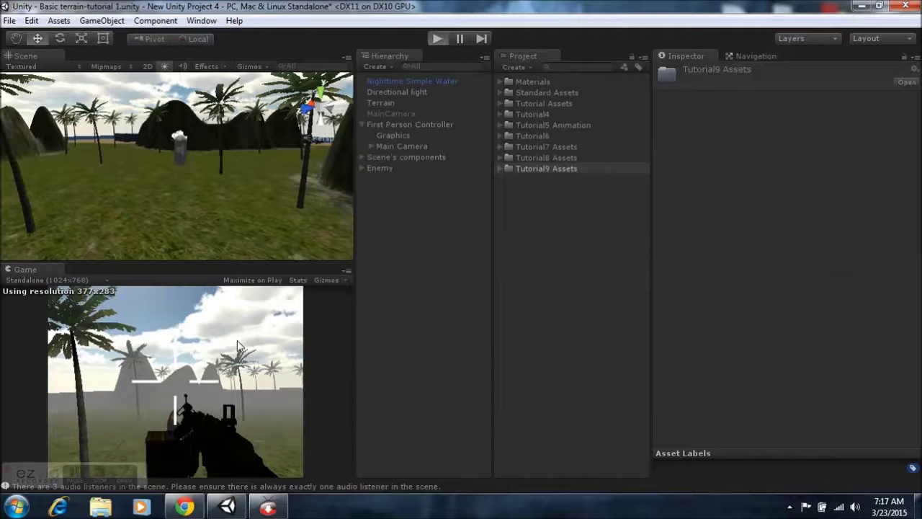
key(ctrl+p)
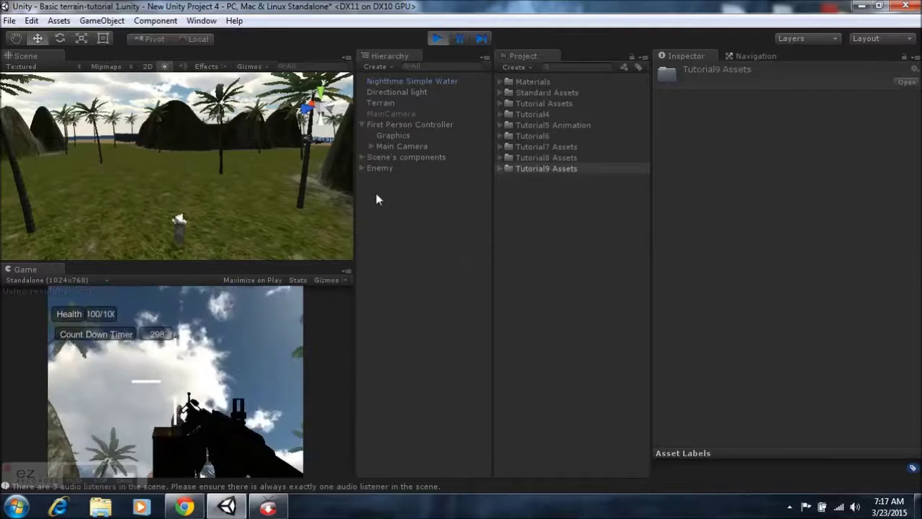
Lower the volume of the Main Camera's Audio Source to 0.183 while the game is running.
click(393, 145)
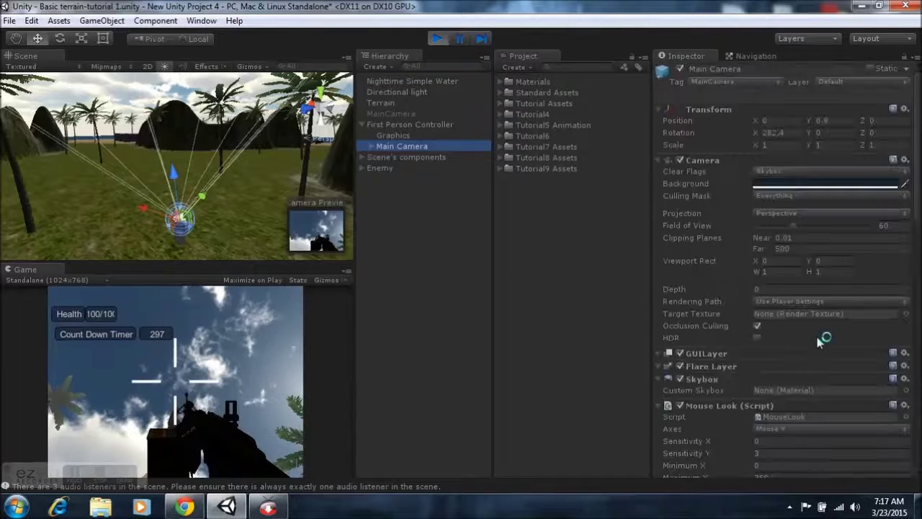
scroll(822, 332, down, 10)
scroll(811, 216, up, 3)
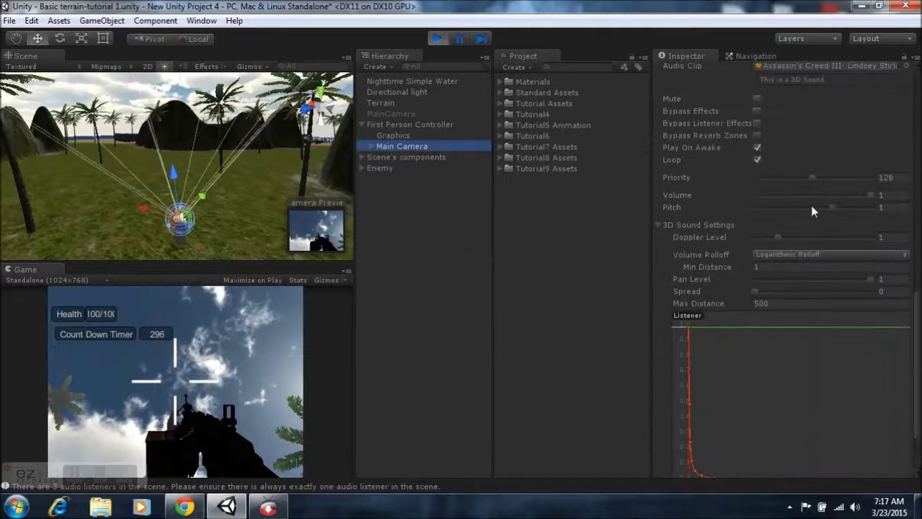
drag(868, 195, 776, 209)
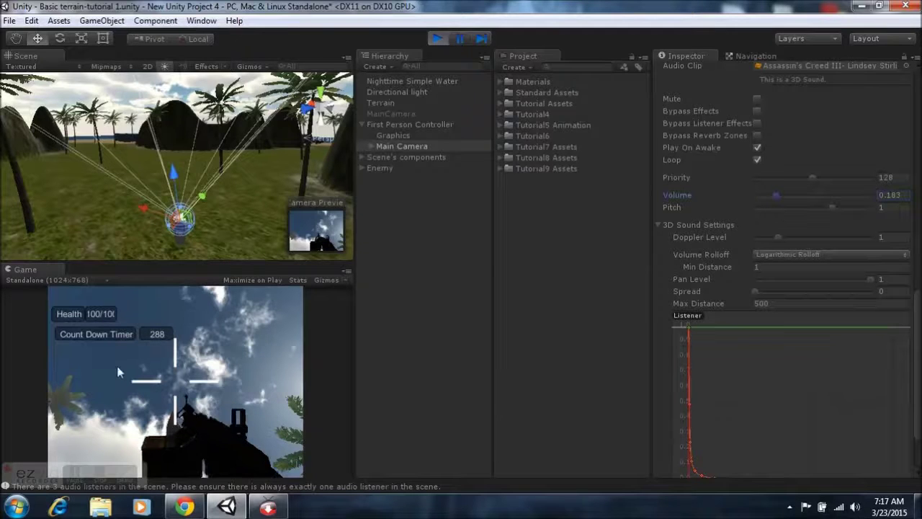
Walk the player forward through the running game to test the background music, and stop play mode.
mouse_move(126, 489)
key(w)
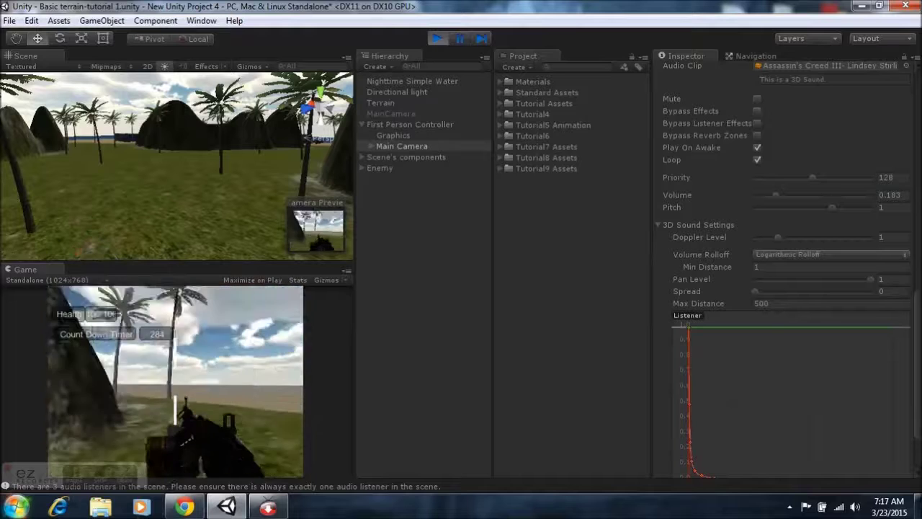
key(w)
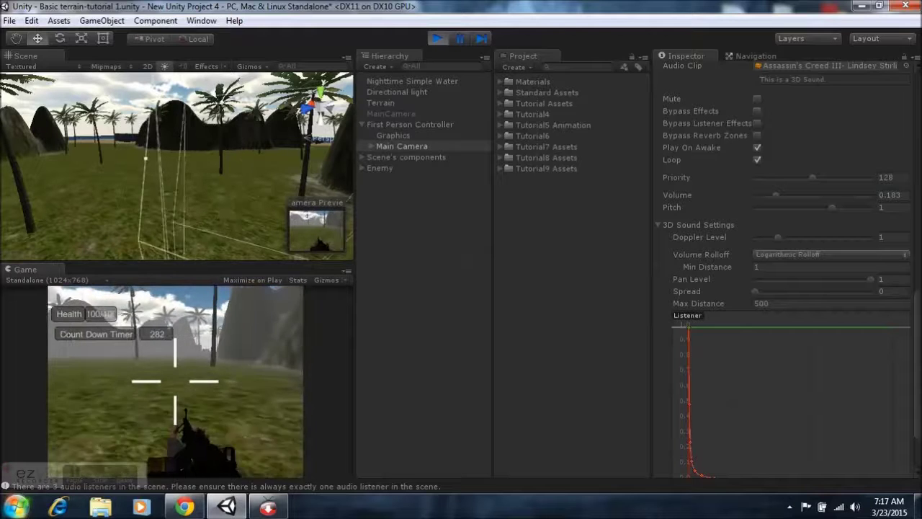
key(w)
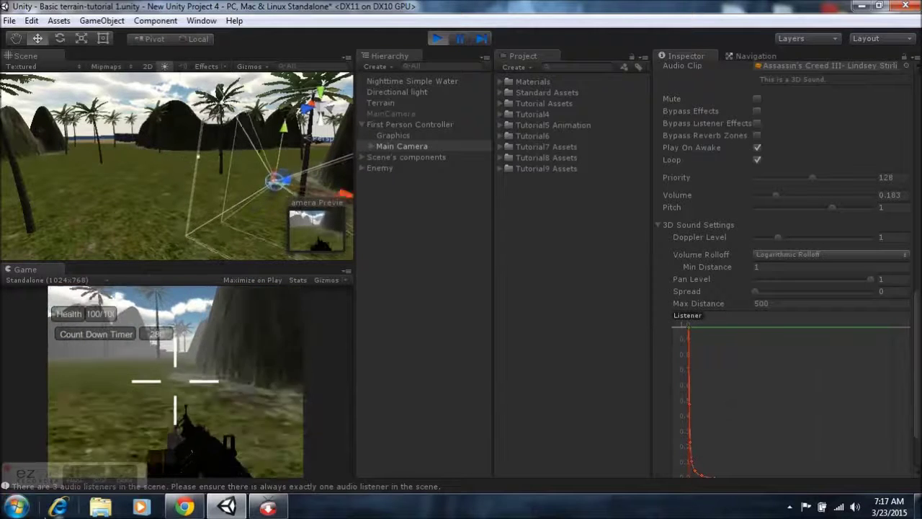
key(w)
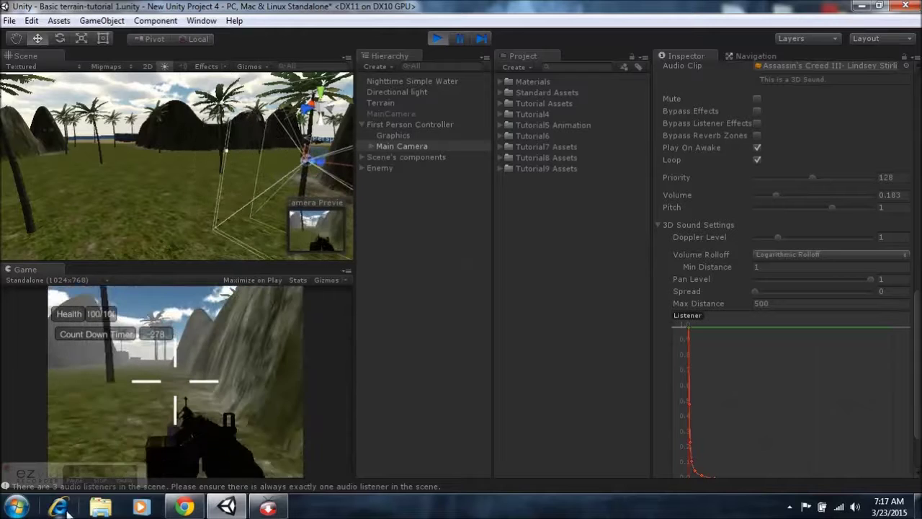
key(w)
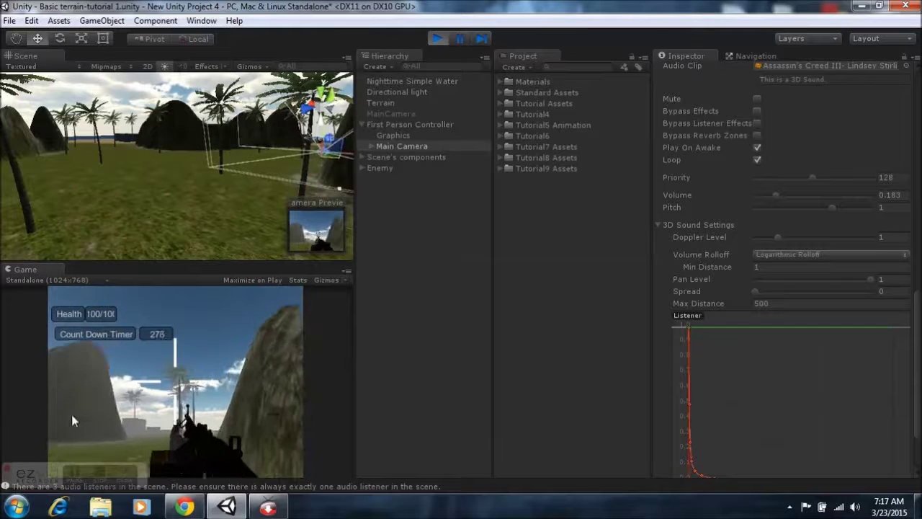
click(437, 39)
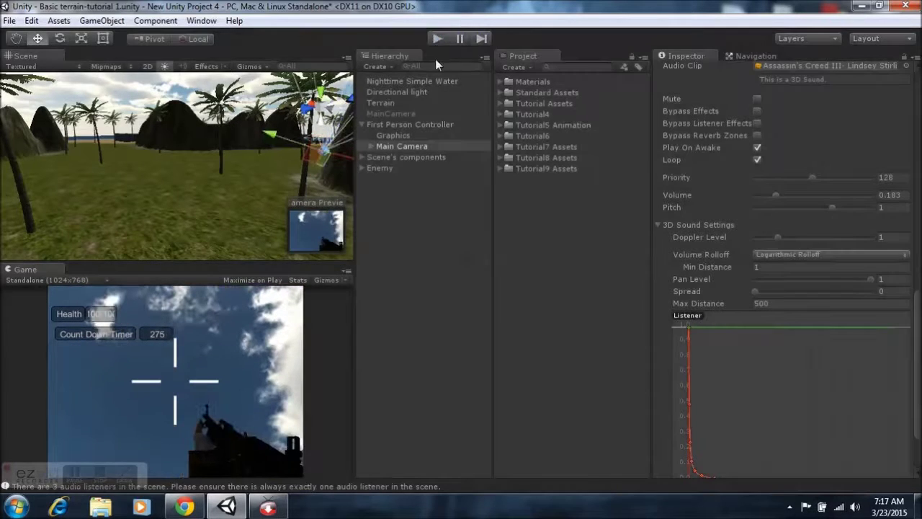
Disable the Main Camera's Audio Source and collapse the First Person Controller.
scroll(869, 306, up, 6)
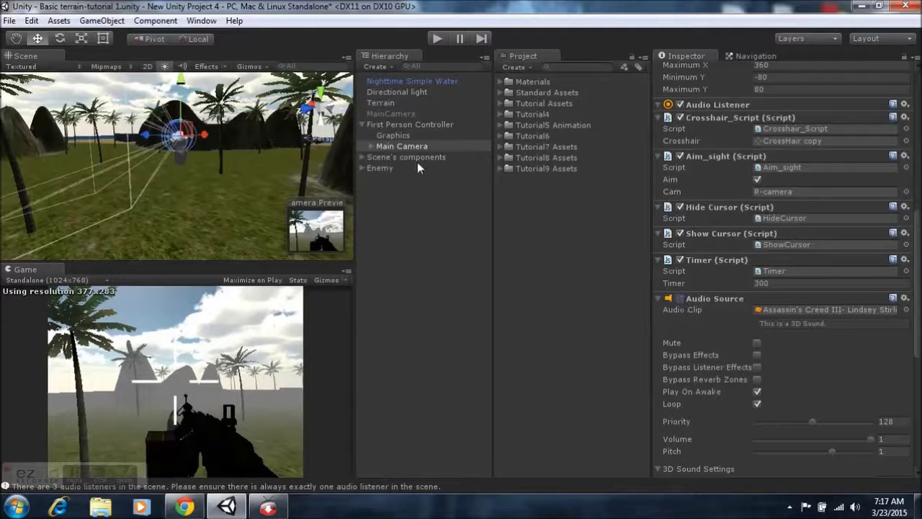
click(363, 125)
Survey the whole island from above in the Scene view to examine areas where separate sounds could play.
scroll(205, 169, down, 10)
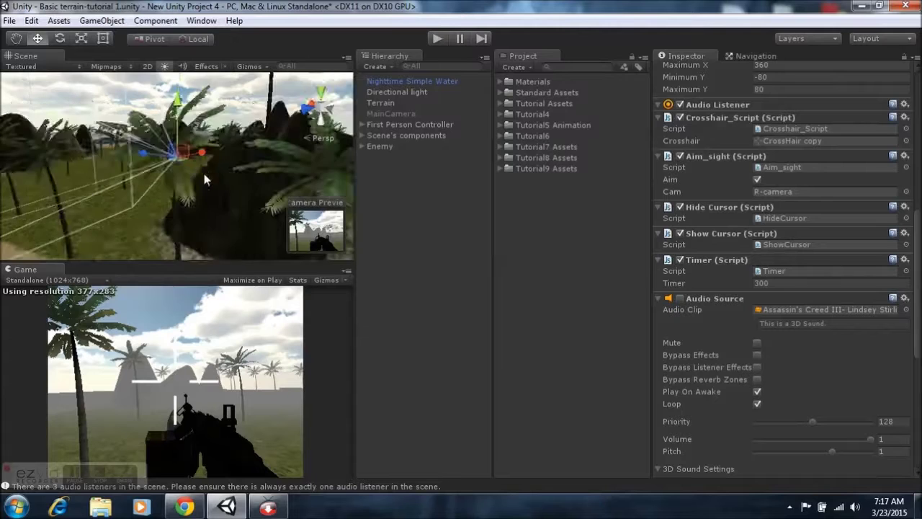
middle_drag(200, 174, 255, 255)
alt+drag(254, 255, 60, 219)
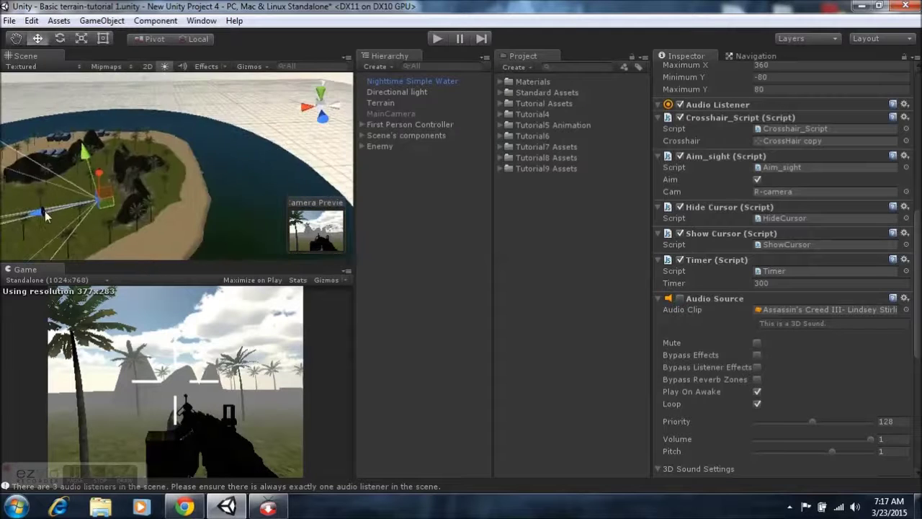
middle_drag(45, 215, 222, 200)
alt+drag(224, 200, 209, 201)
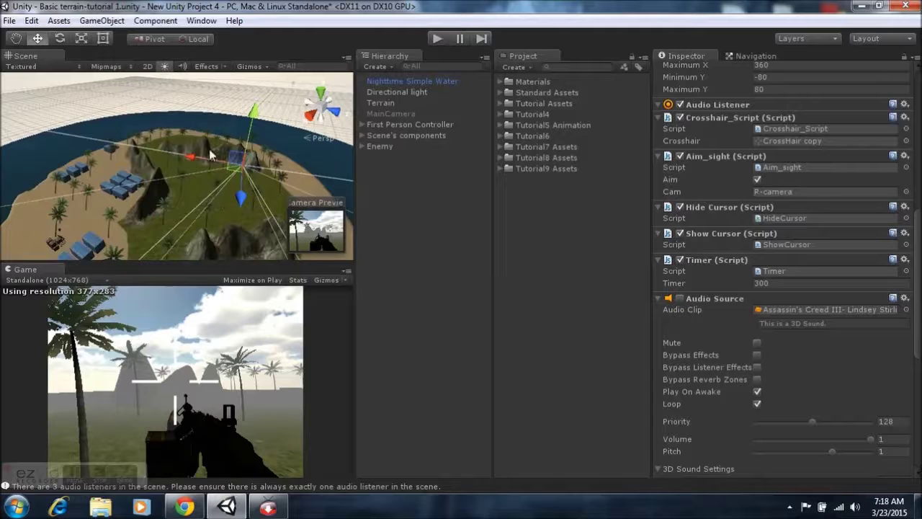
alt+drag(201, 205, 160, 185)
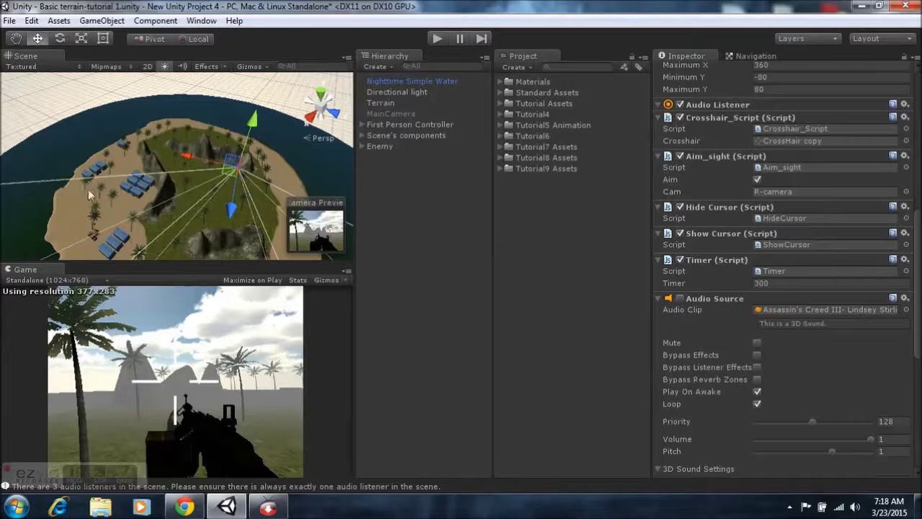
alt+drag(103, 187, 148, 134)
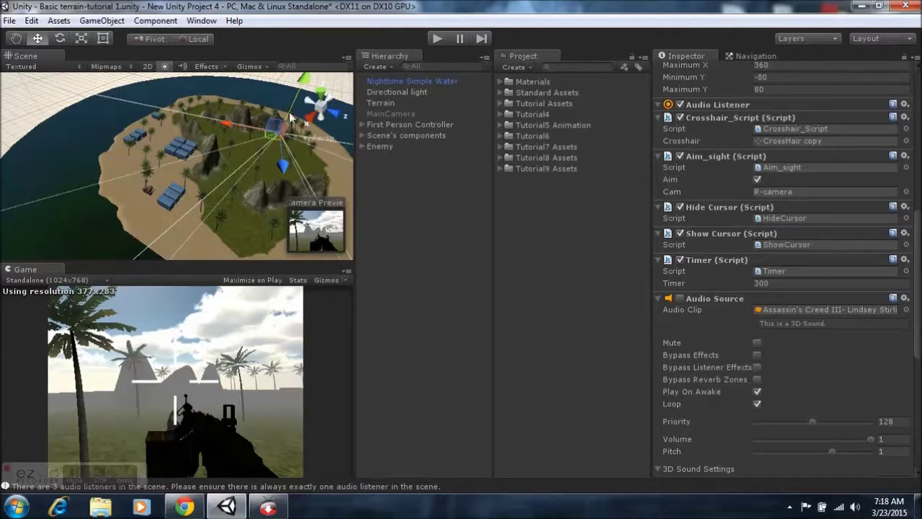
alt+drag(231, 171, 253, 162)
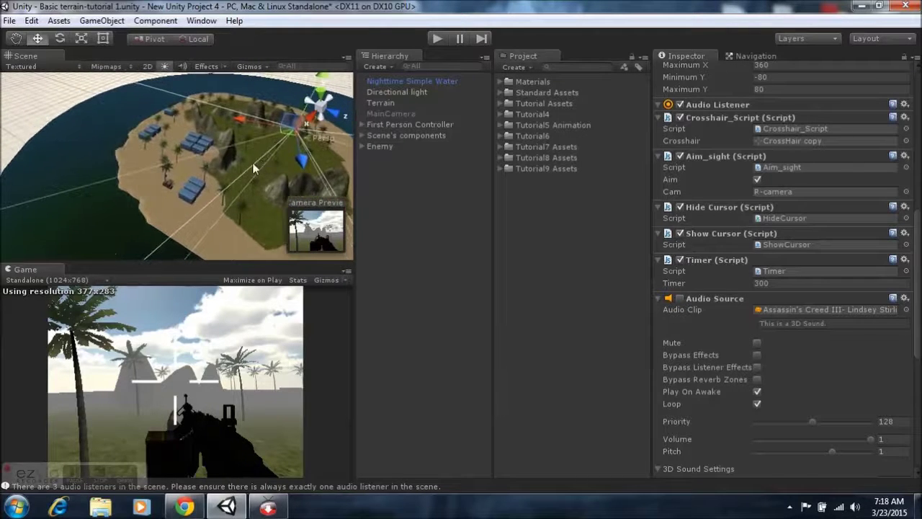
Create an empty game object at the top level of the scene and rename it Audio1.
click(403, 187)
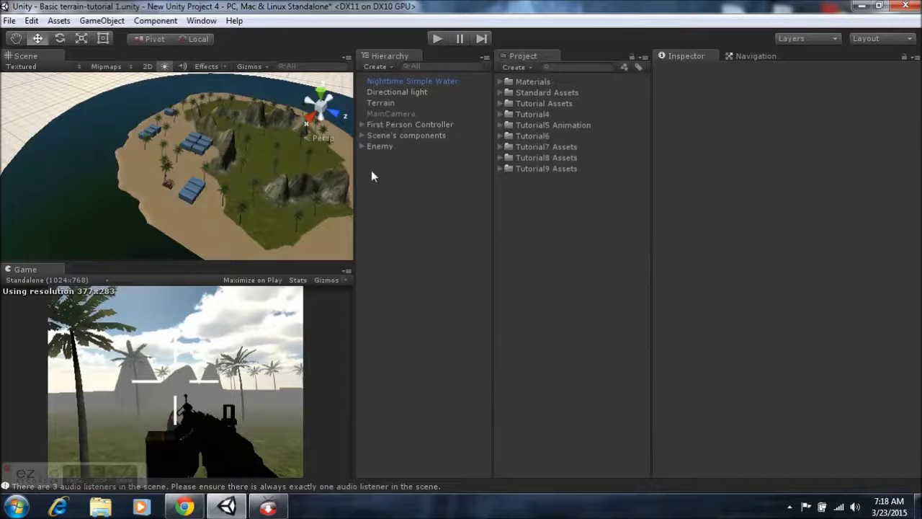
right_click(371, 170)
click(430, 285)
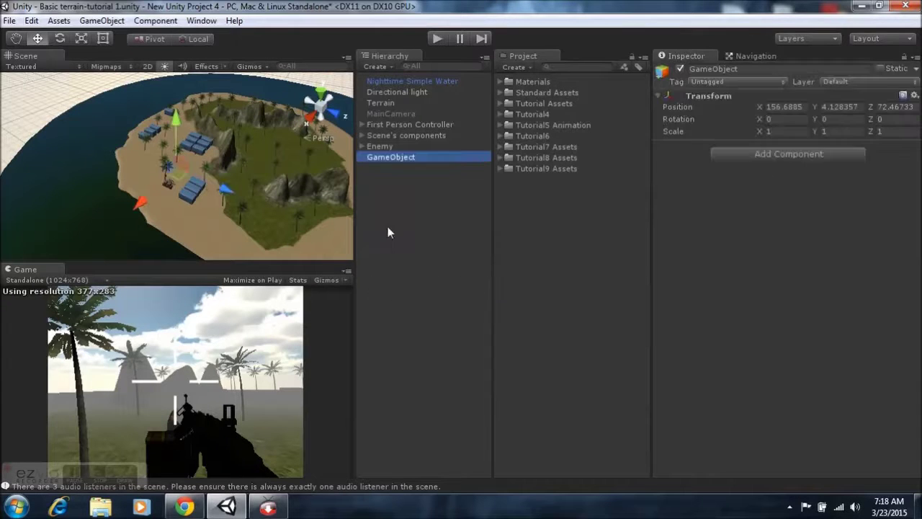
right_click(393, 179)
click(381, 180)
right_click(380, 186)
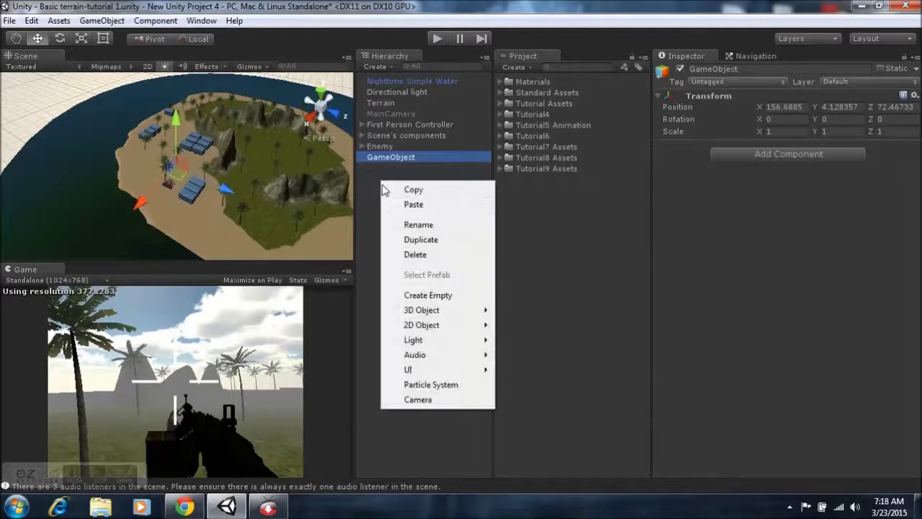
click(423, 157)
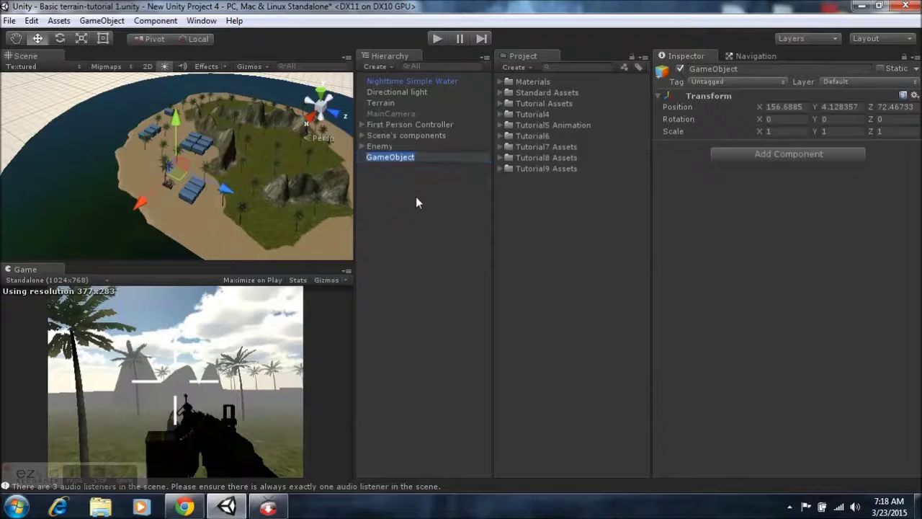
text(Audio1)
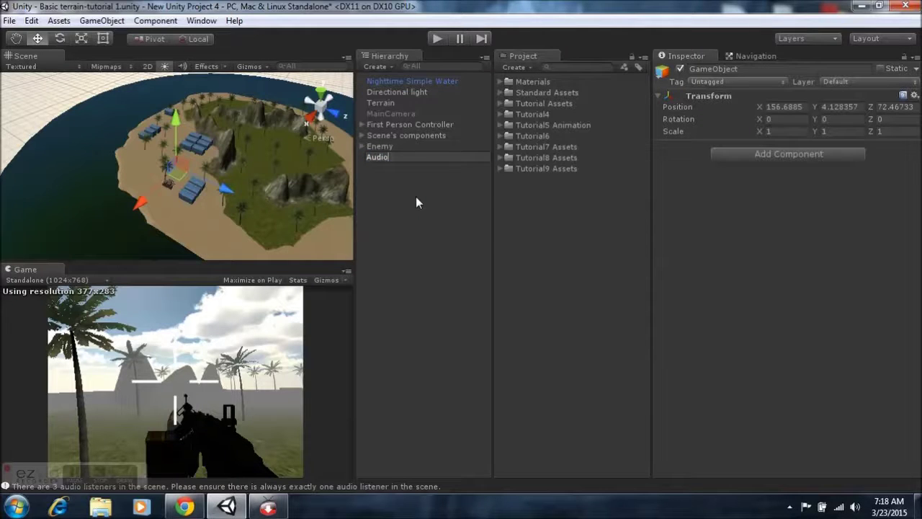
key(Return)
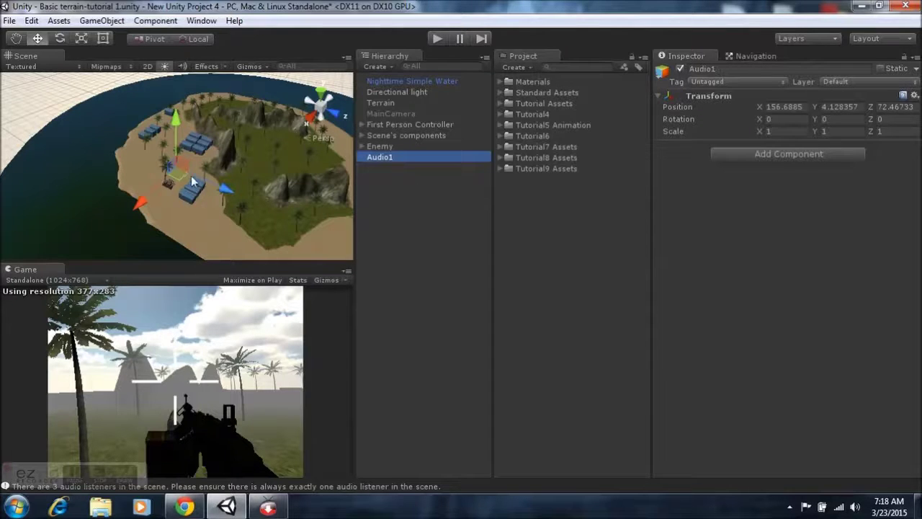
Add an Audio Source component to the Audio1 object.
right_click(383, 160)
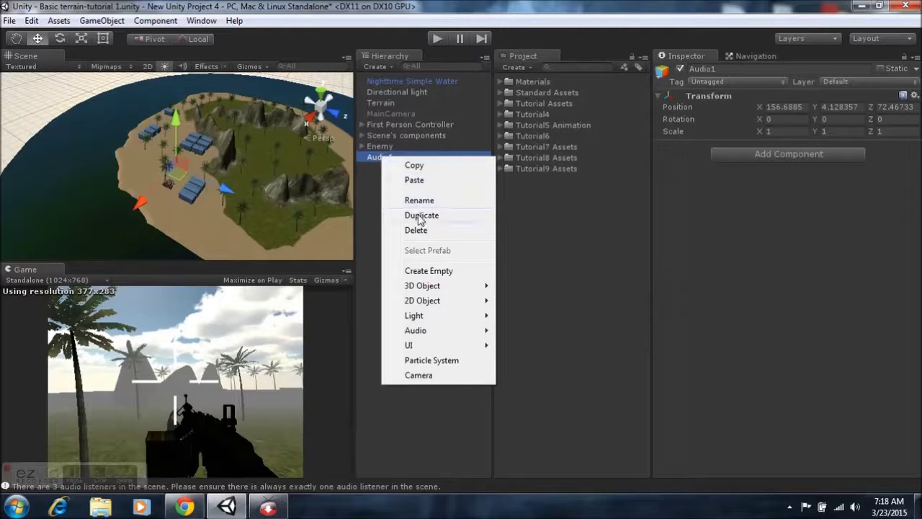
click(374, 167)
click(375, 159)
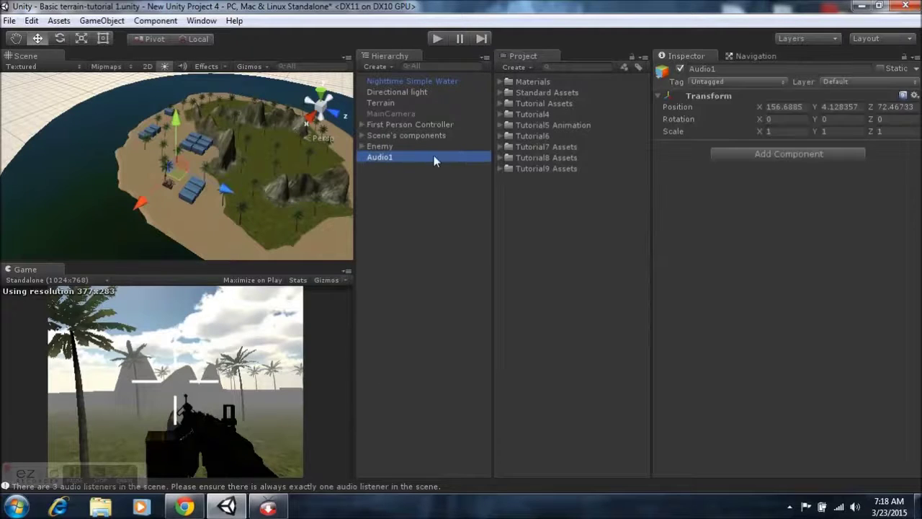
click(794, 154)
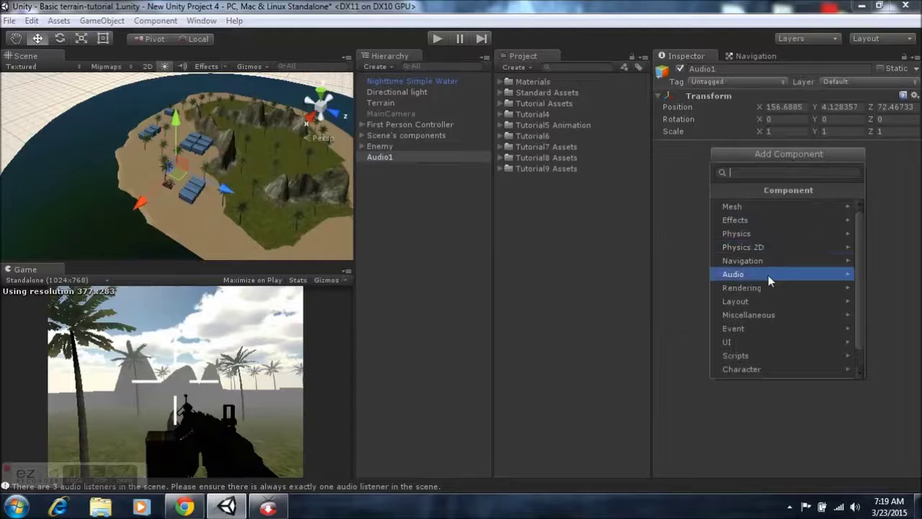
click(768, 275)
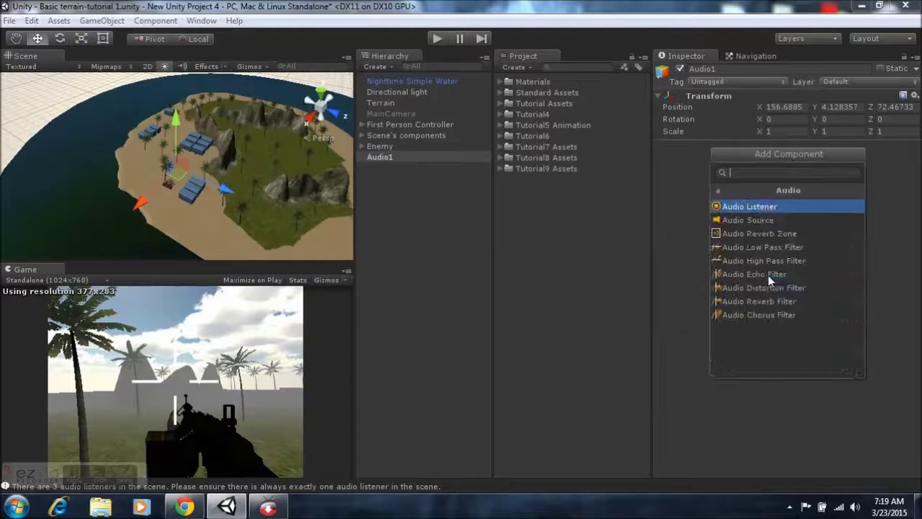
click(749, 220)
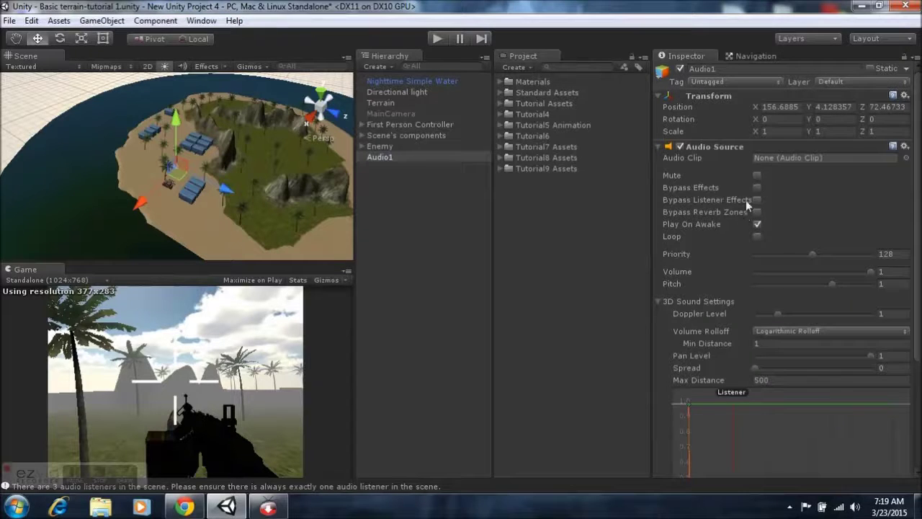
Assign the Assassin's Creed III clip from Tutorial9 Assets' In Game Sounds folder as Audio1's audio clip.
click(502, 169)
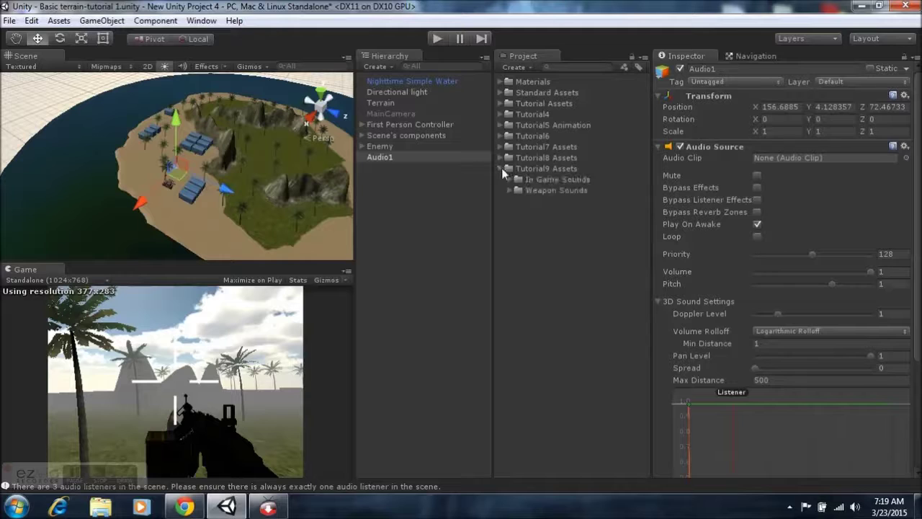
click(514, 178)
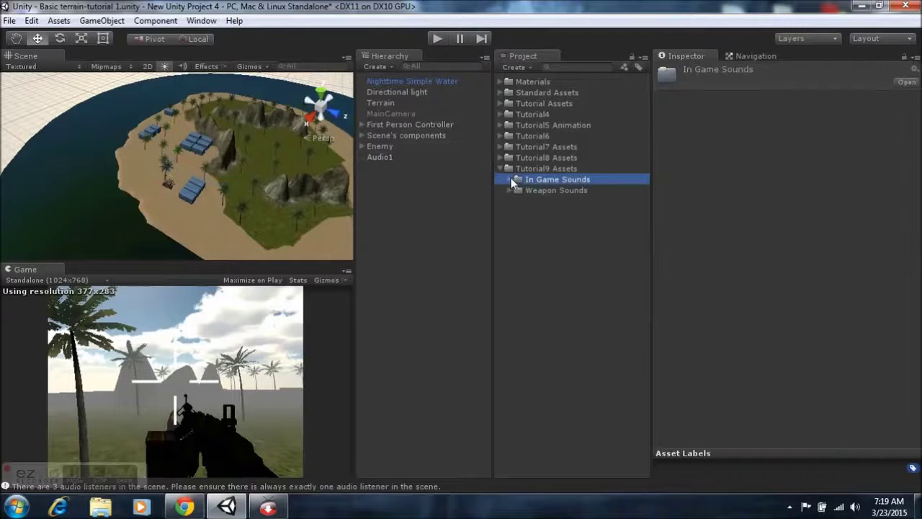
click(509, 178)
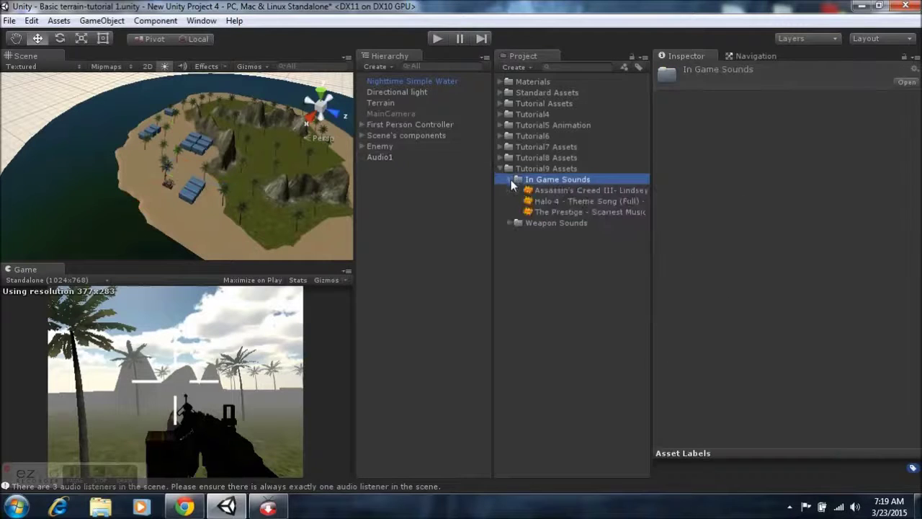
click(382, 157)
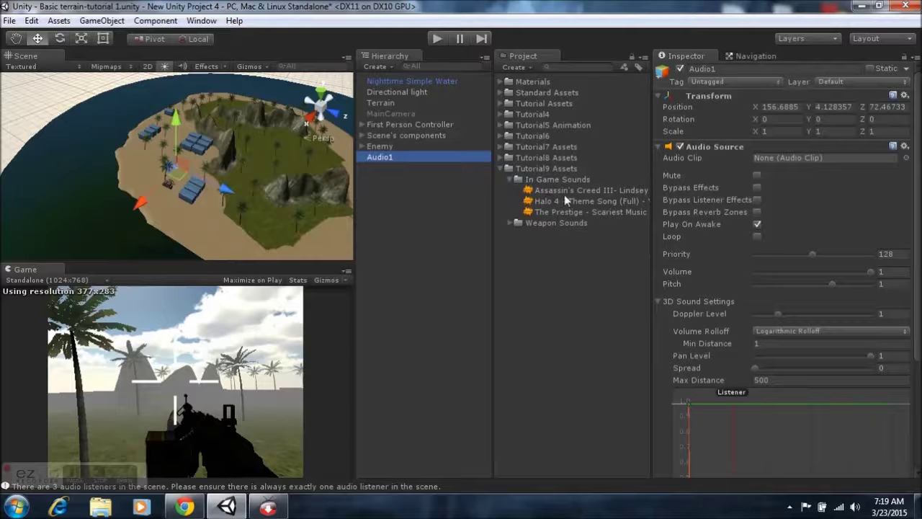
drag(564, 191, 774, 163)
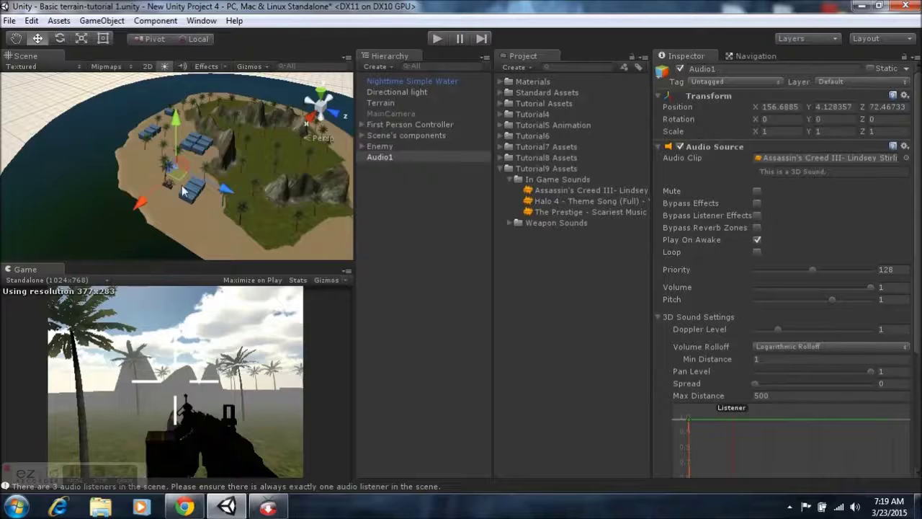
Examine Audio1's range sphere in the scene and its 3D sound settings from close up and from far away.
scroll(181, 186, up, 3)
scroll(181, 186, up, 6)
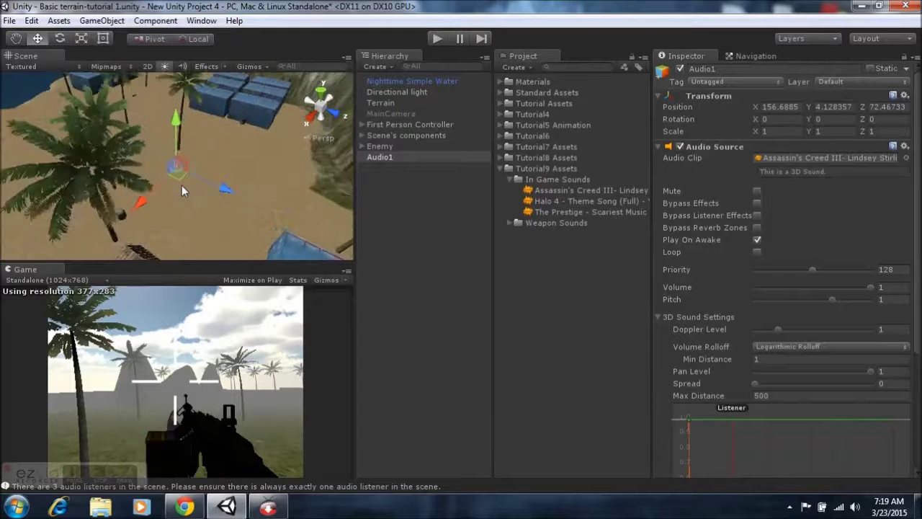
alt+drag(181, 185, 209, 169)
scroll(789, 346, down, 4)
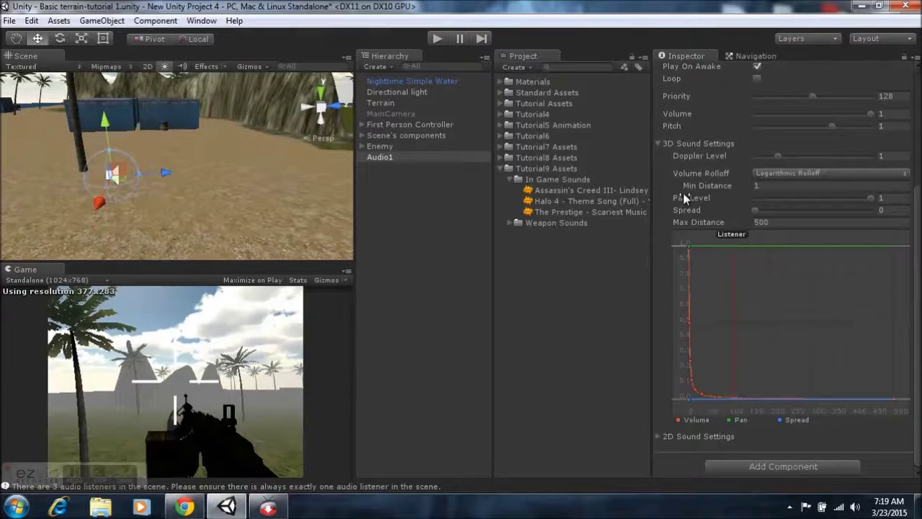
scroll(683, 205, up, 1)
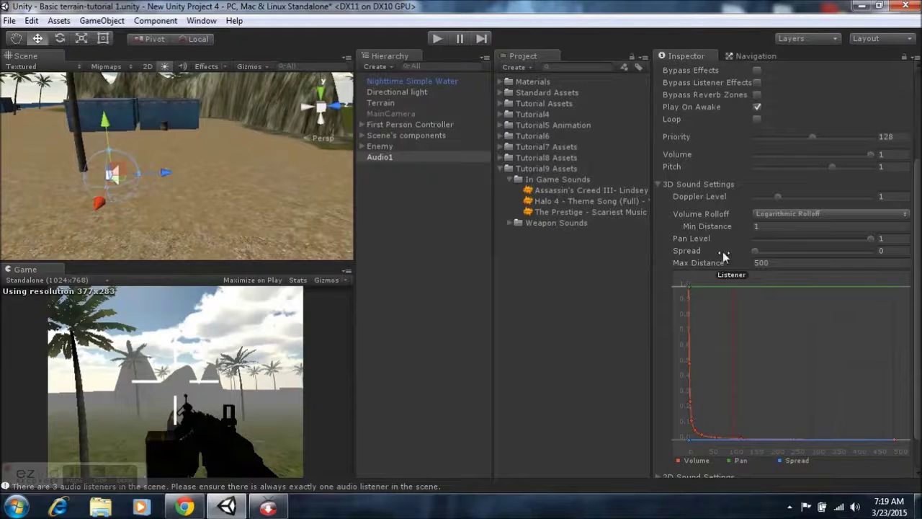
scroll(139, 172, down, 3)
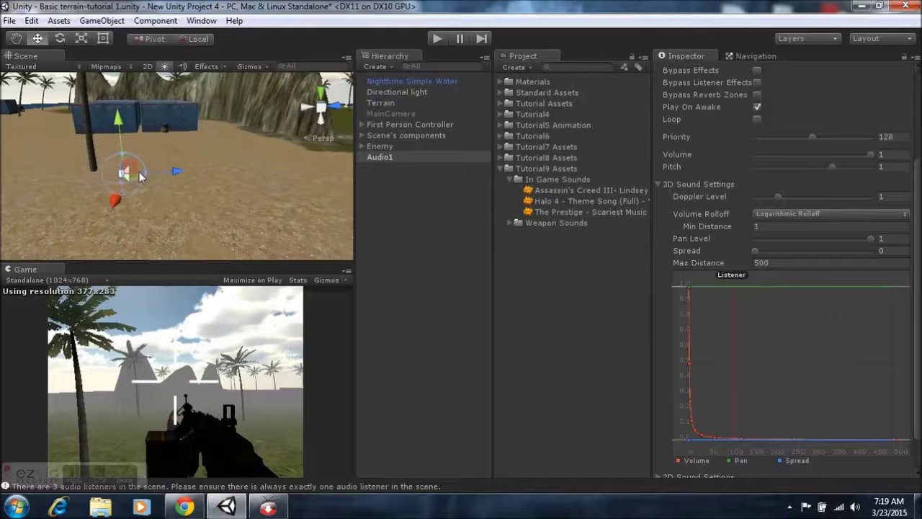
scroll(131, 203, down, 10)
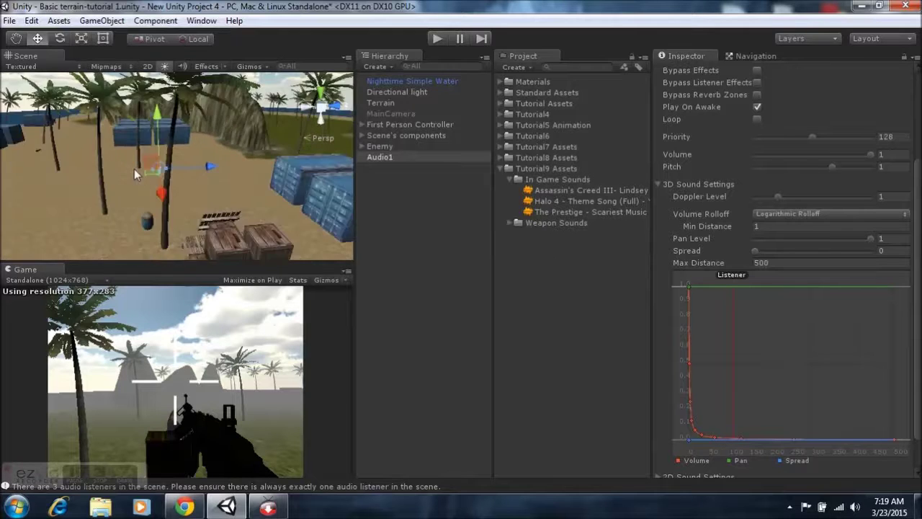
key(Down)
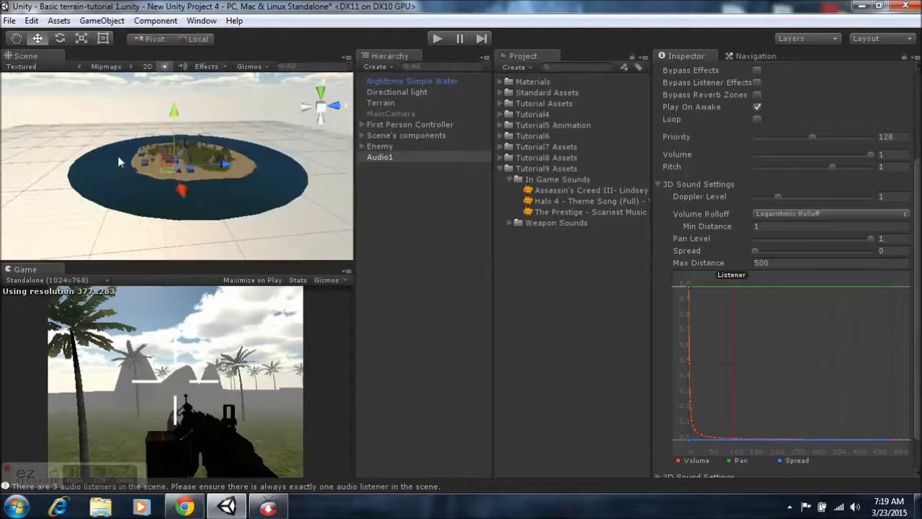
key(Down)
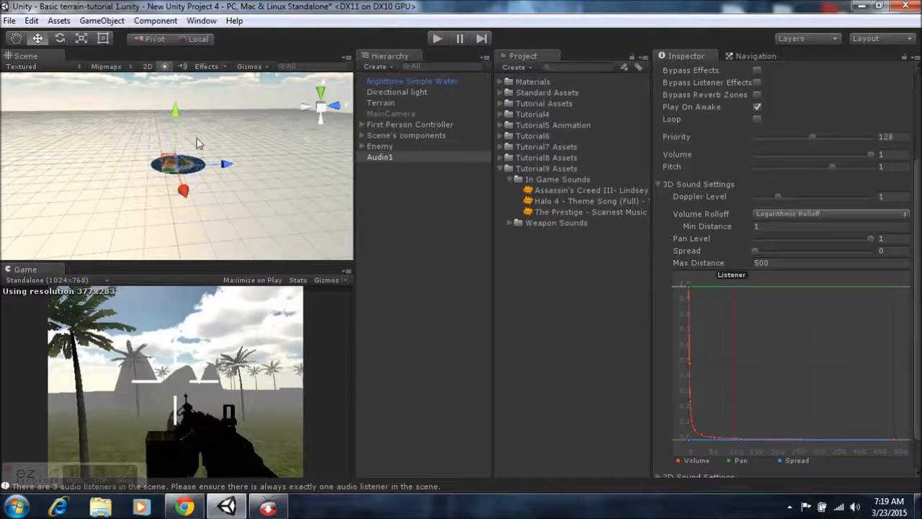
scroll(159, 169, up, 5)
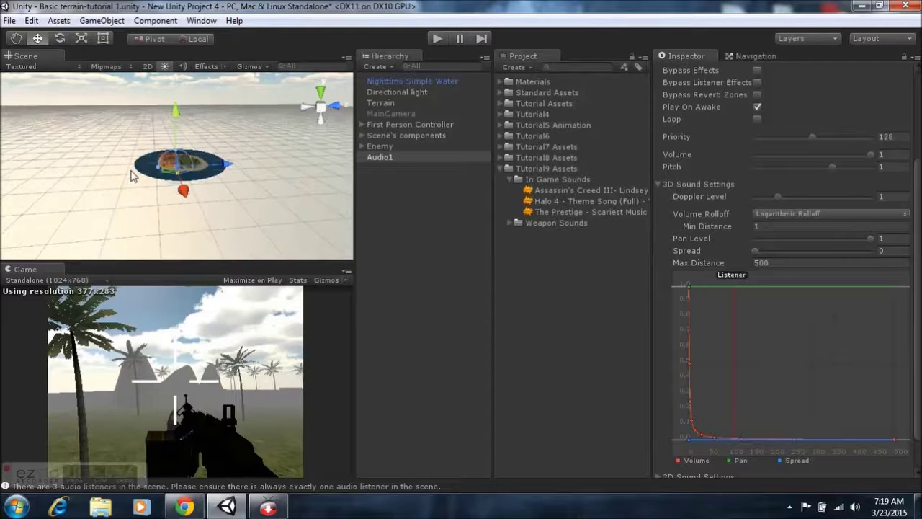
scroll(179, 180, down, 10)
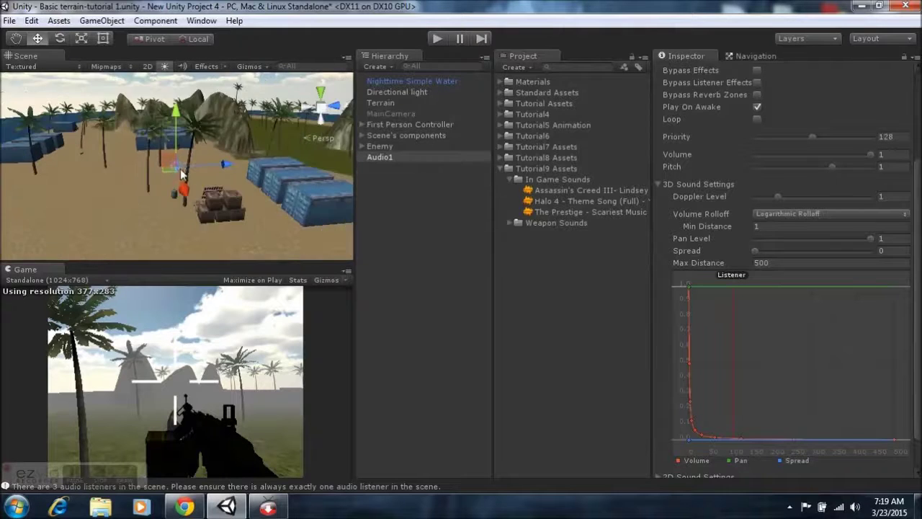
right_drag(226, 191, 303, 199)
middle_drag(188, 205, 311, 198)
scroll(232, 188, up, 8)
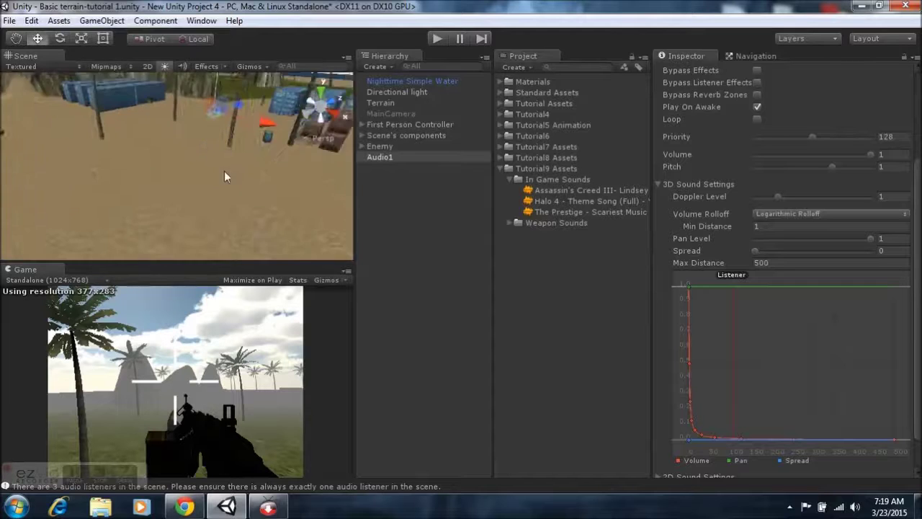
middle_drag(195, 196, 177, 225)
scroll(233, 159, down, 1)
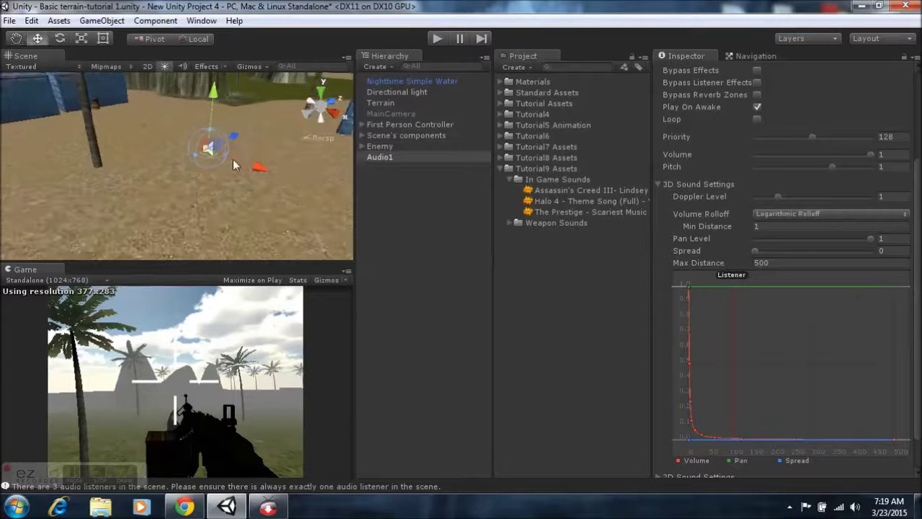
Resize Audio1's range spheres in the scene around the beach containers, bringing the maximum distance to about 67.
drag(197, 155, 108, 183)
scroll(129, 183, down, 5)
scroll(129, 183, down, 5)
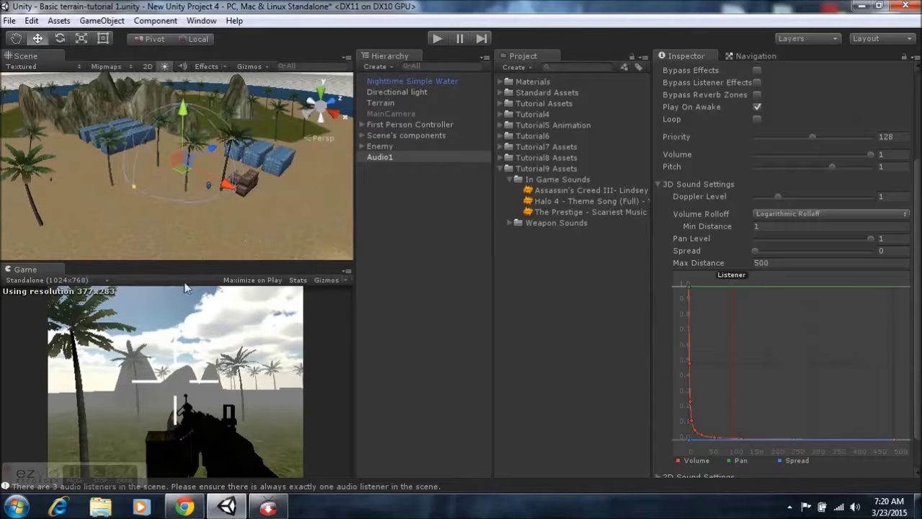
scroll(192, 210, down, 8)
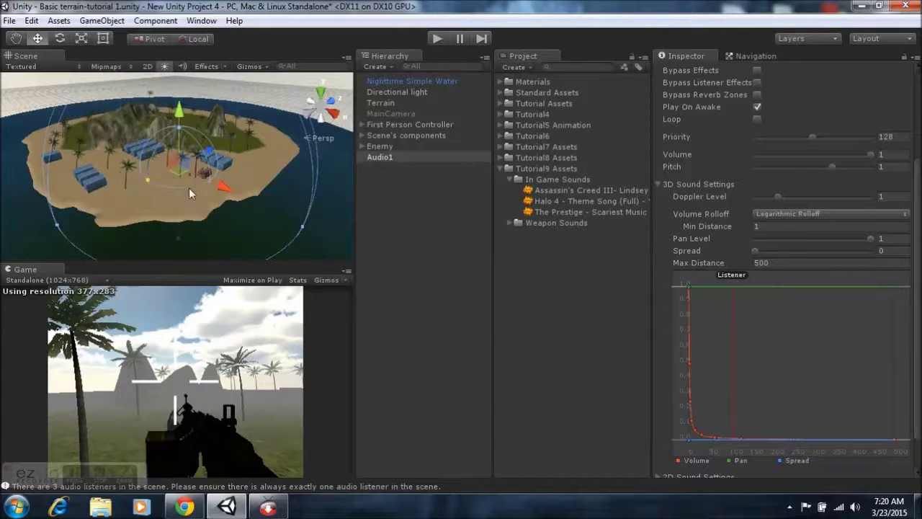
alt+drag(185, 190, 301, 204)
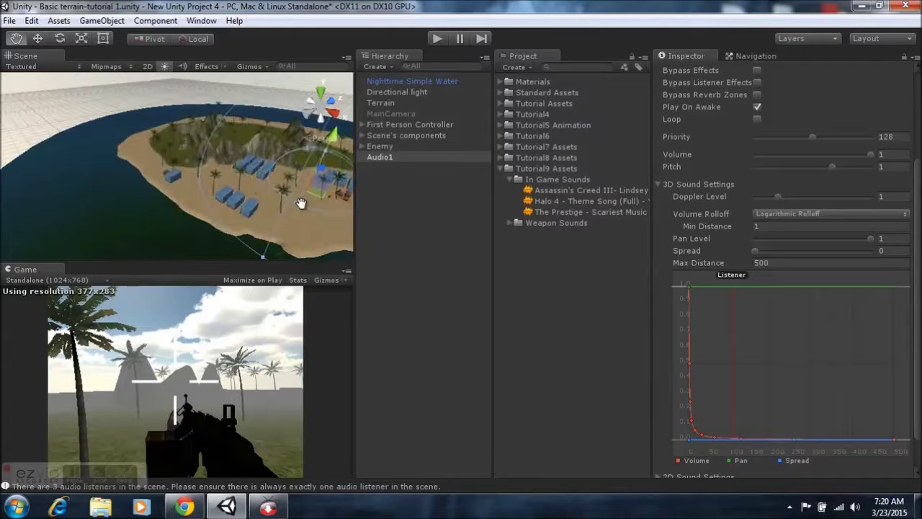
middle_drag(300, 204, 218, 138)
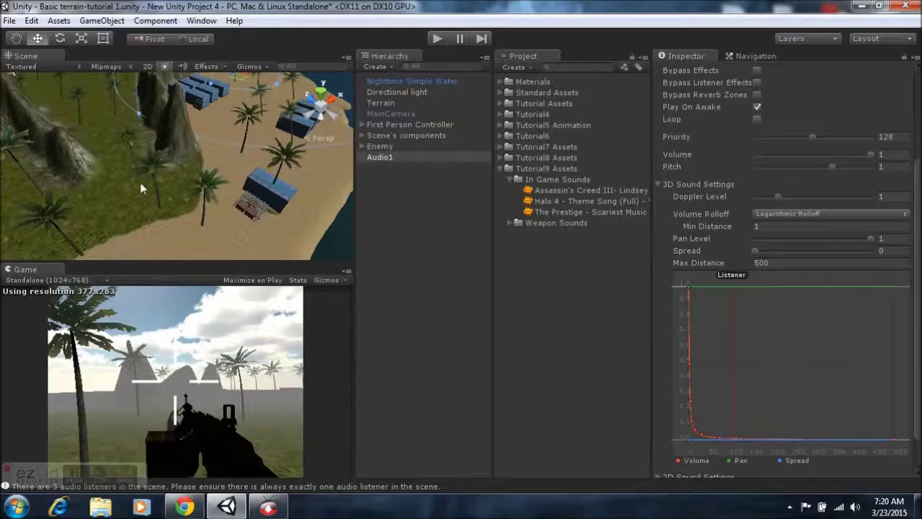
scroll(200, 153, down, 10)
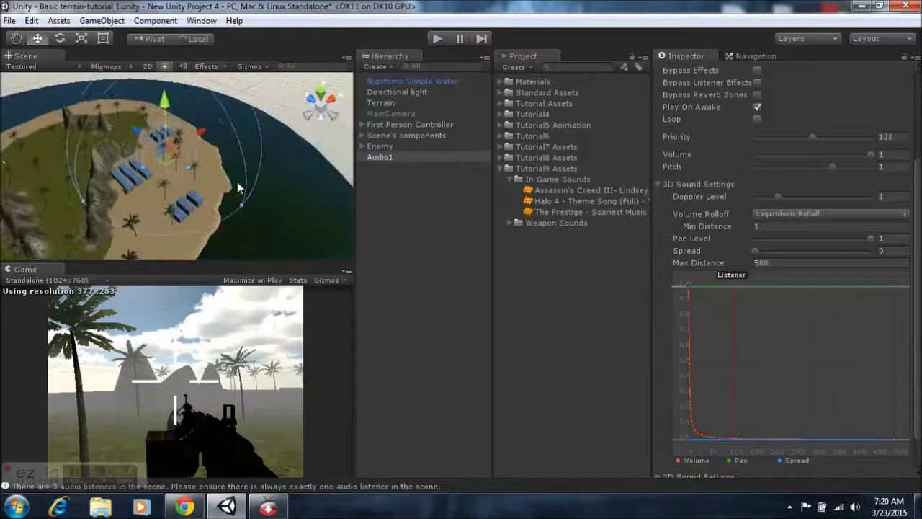
mouse_move(239, 202)
mouse_down()
mouse_move(210, 191)
mouse_move(243, 200)
mouse_up()
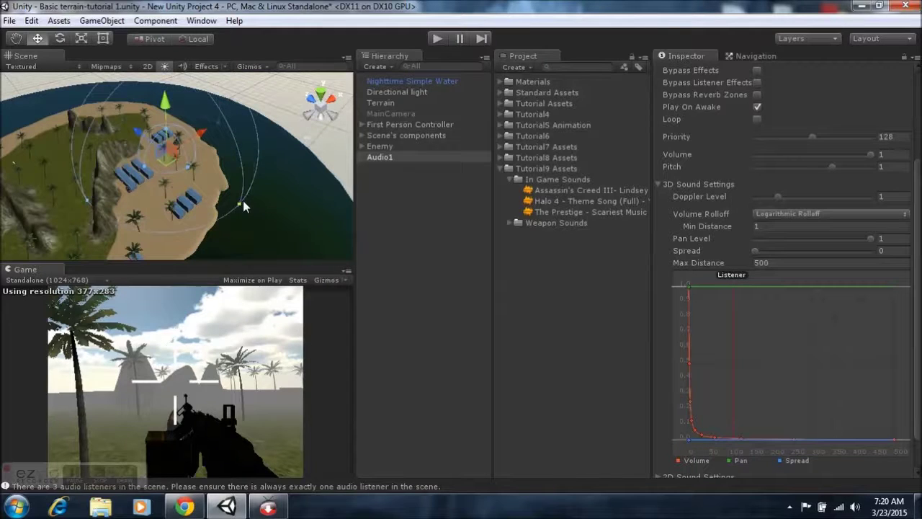
Enlarge Audio1's inner range sphere to a minimum distance of about 41 and move the object amid the beach containers.
drag(189, 165, 199, 191)
drag(138, 132, 154, 150)
drag(221, 148, 212, 152)
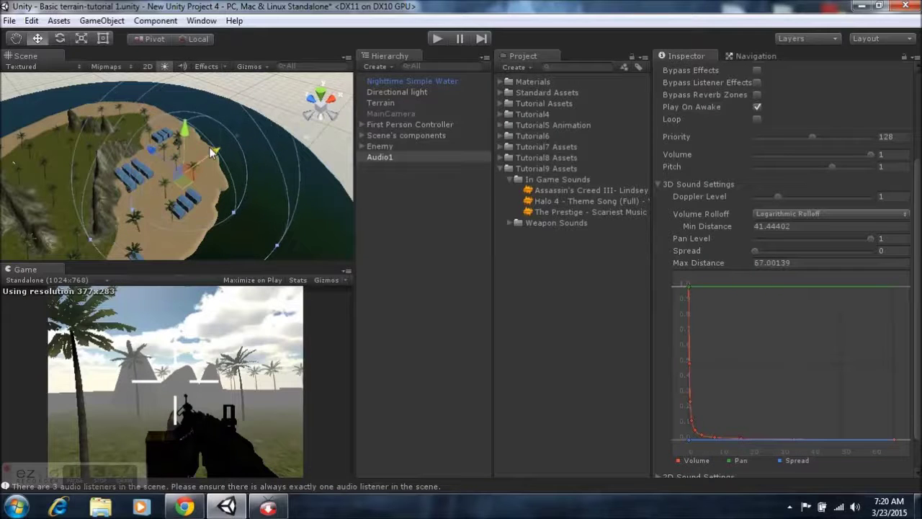
right_drag(109, 172, 94, 180)
alt+drag(93, 180, 178, 145)
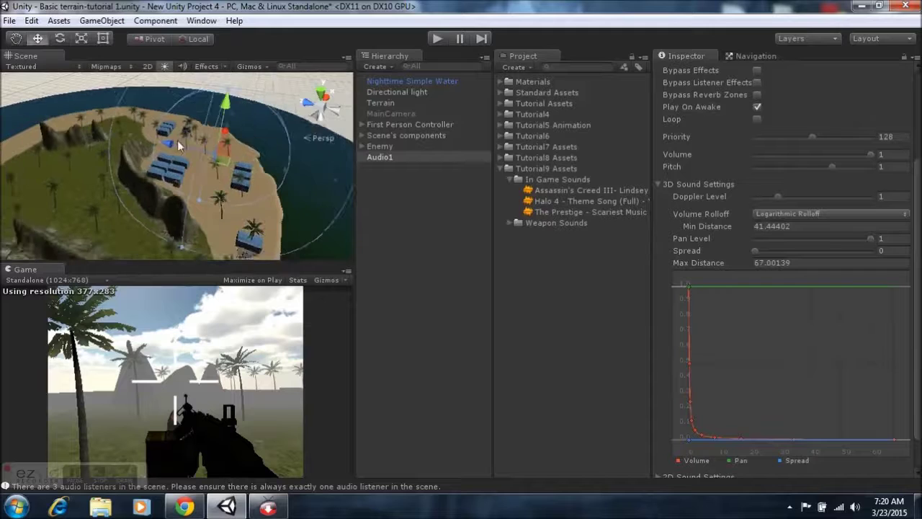
alt+drag(109, 143, 202, 128)
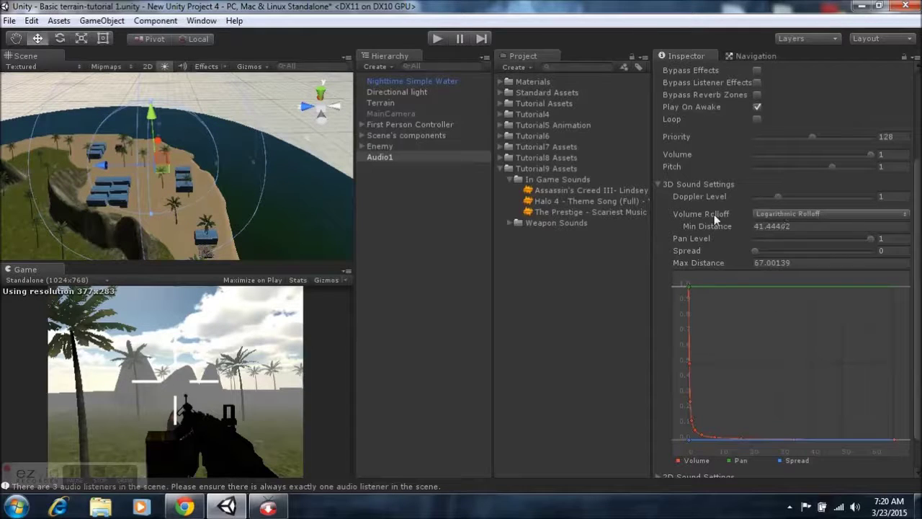
Compare the linear and logarithmic volume rolloff curves for Audio1, and set its Volume Rolloff to Custom Rolloff.
click(772, 217)
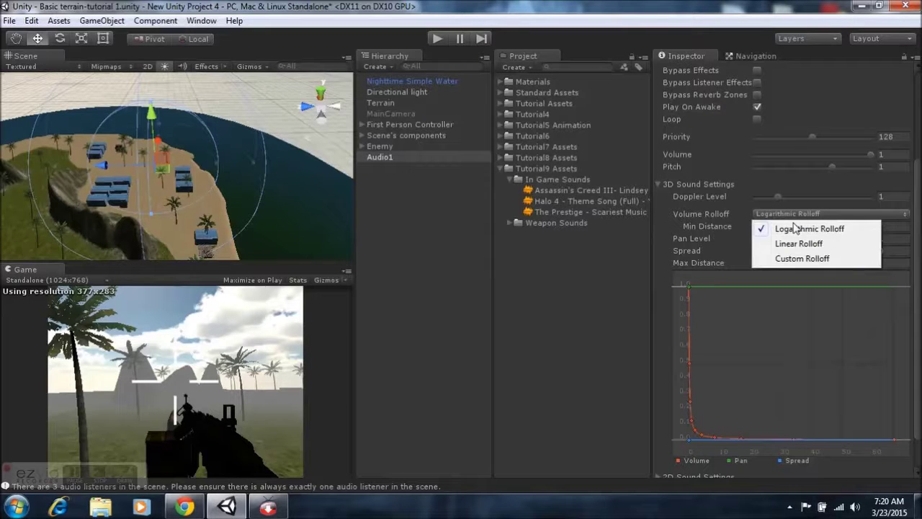
click(806, 245)
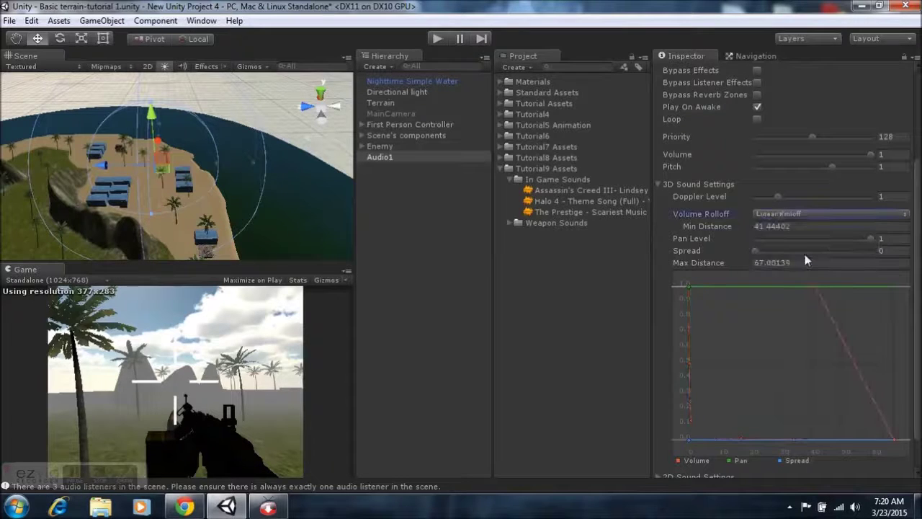
click(813, 215)
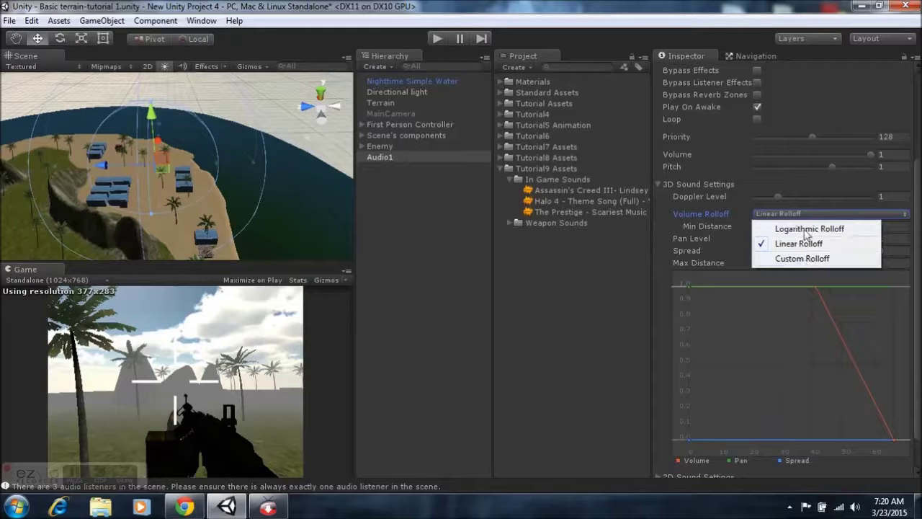
click(809, 229)
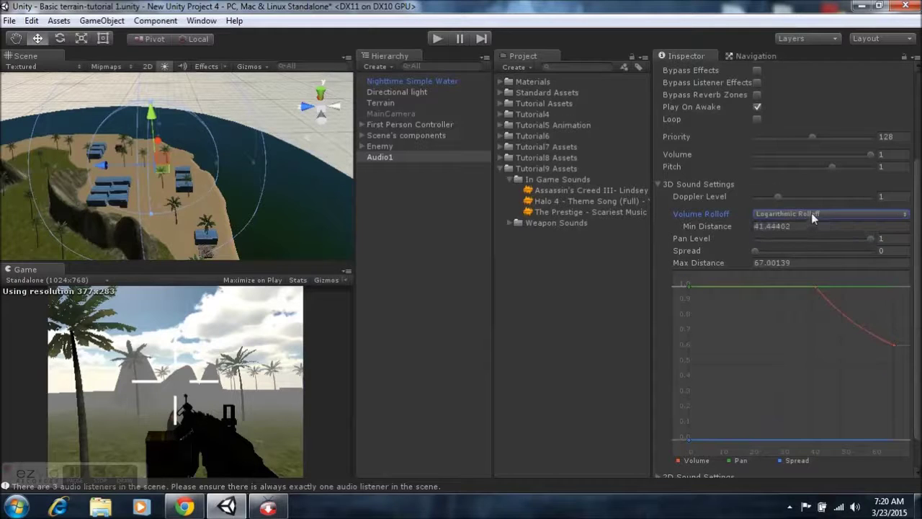
click(811, 214)
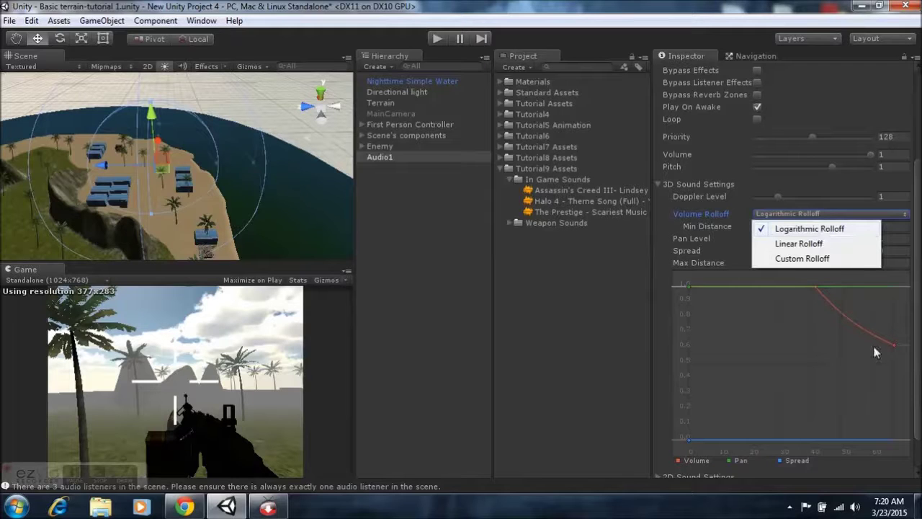
click(786, 244)
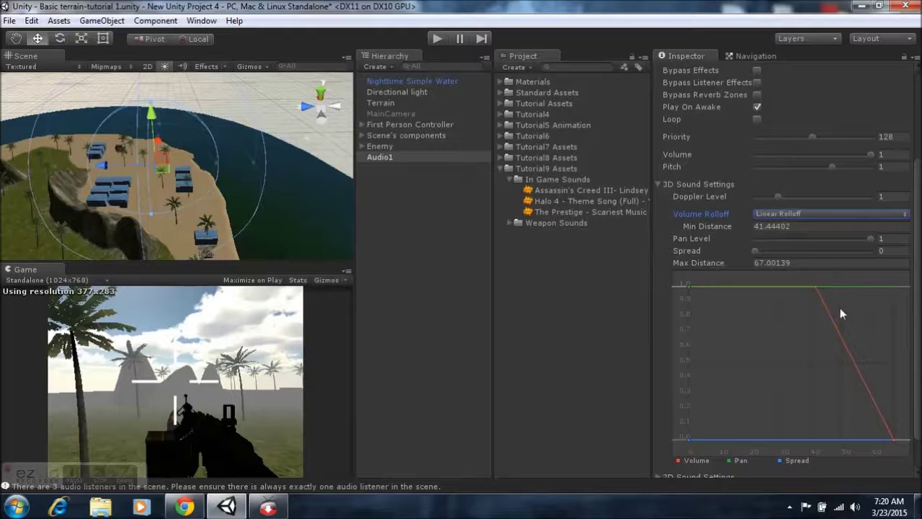
click(813, 215)
click(819, 256)
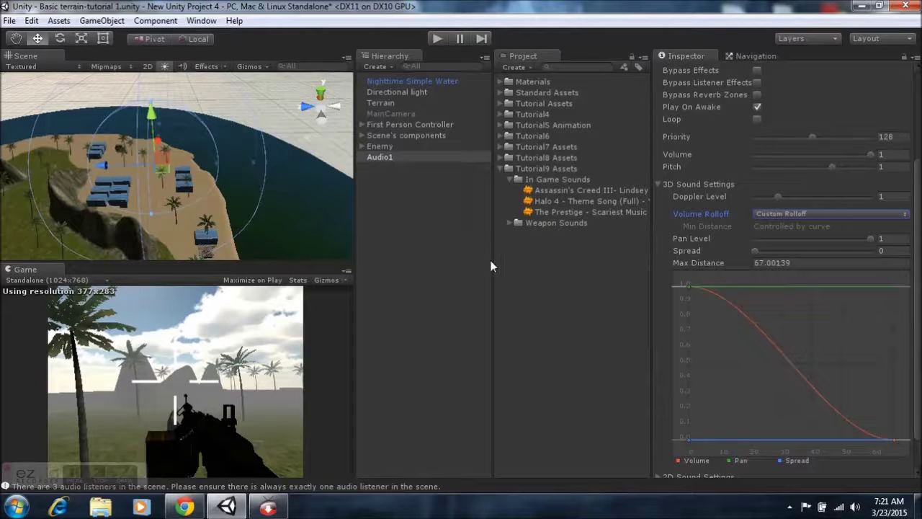
Enable Loop on Audio1's Audio Source and run the game to test the area sound.
click(757, 120)
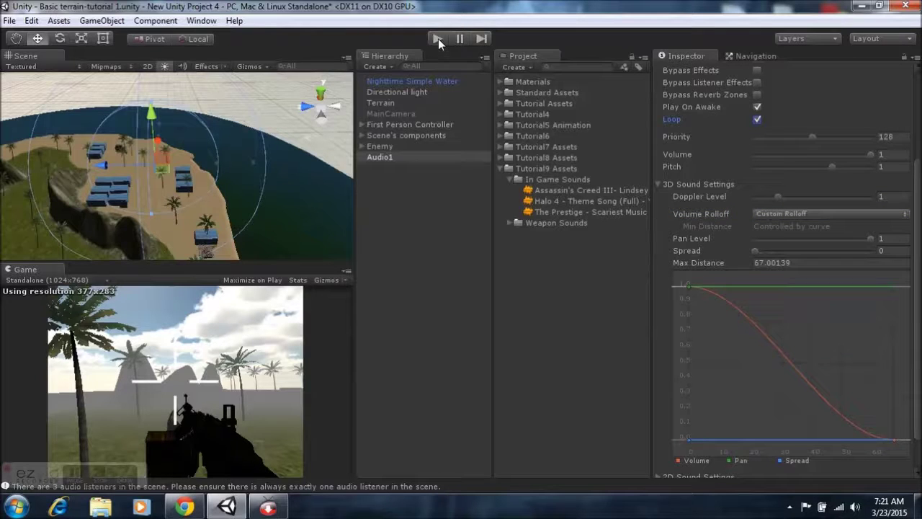
click(437, 38)
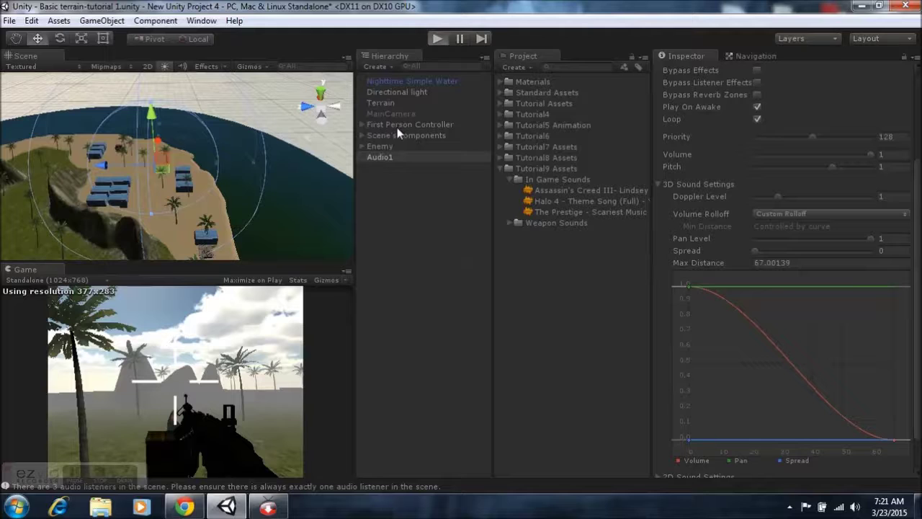
key(ctrl+p)
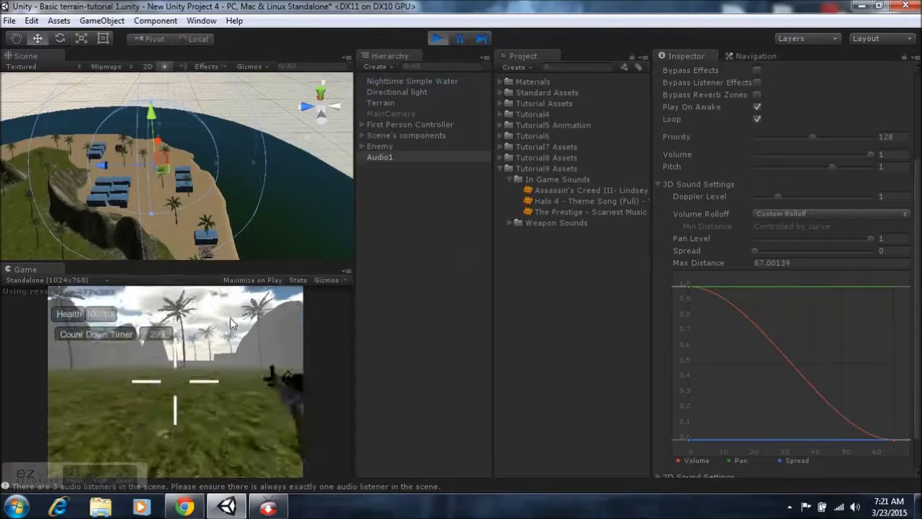
Walk the player around the island in the running game to test Audio1's area sound, and stop the game.
click(254, 318)
key(w)
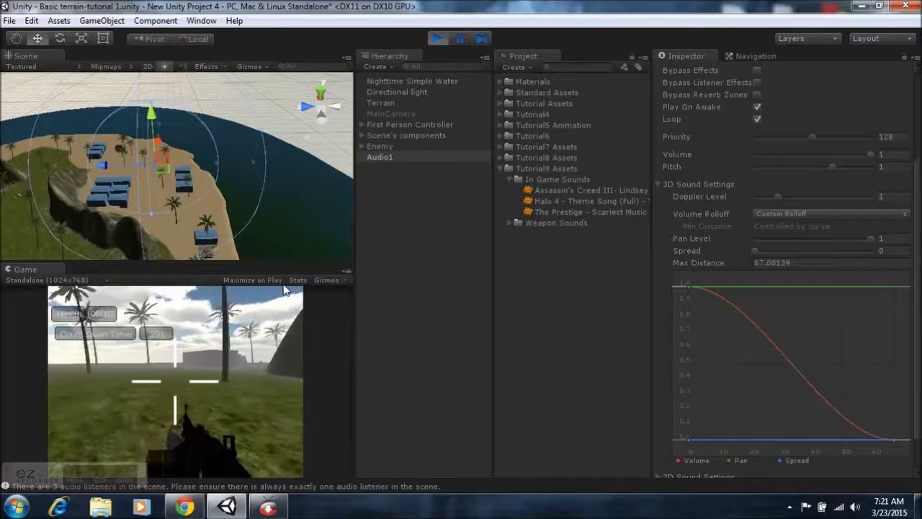
key(w)
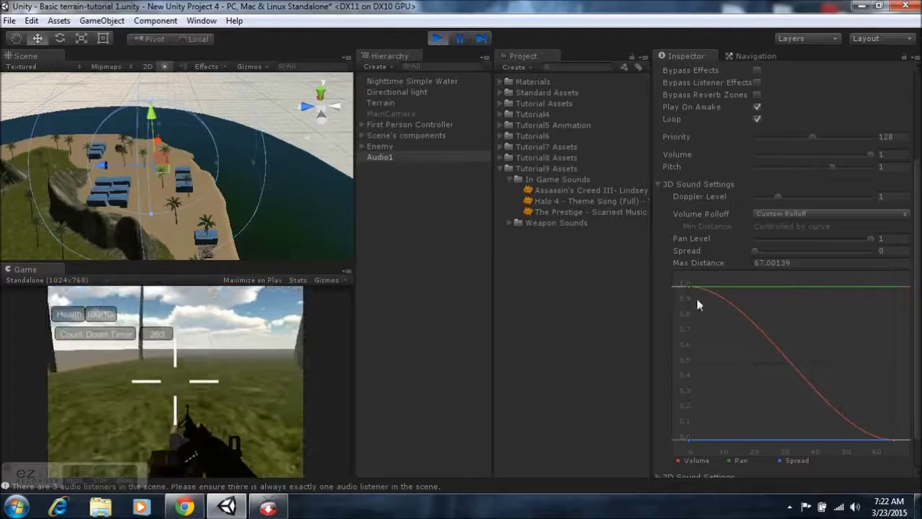
click(439, 39)
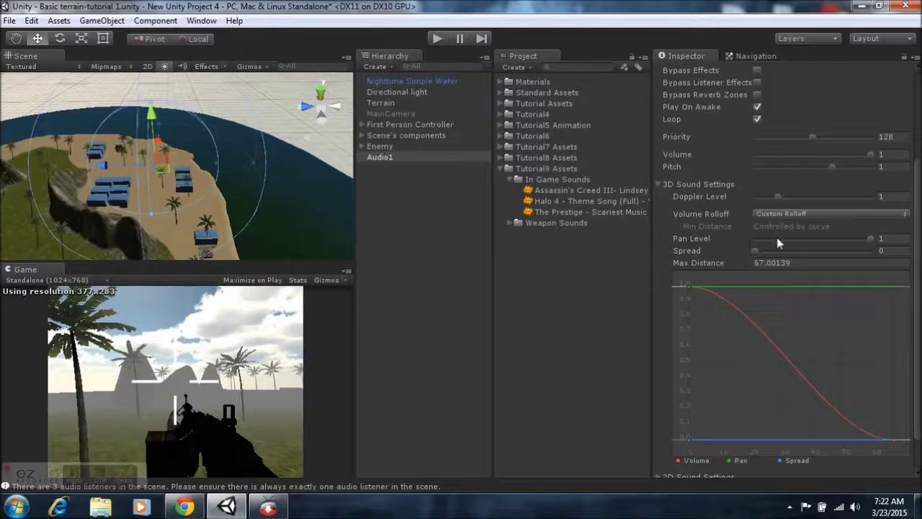
Examine the start of Audio1's custom volume rolloff curve and review the rest of its Audio Source settings.
mouse_move(687, 286)
mouse_down()
mouse_move(708, 393)
mouse_move(719, 353)
mouse_move(838, 383)
mouse_move(890, 419)
mouse_move(853, 439)
mouse_move(684, 283)
mouse_up()
mouse_move(694, 235)
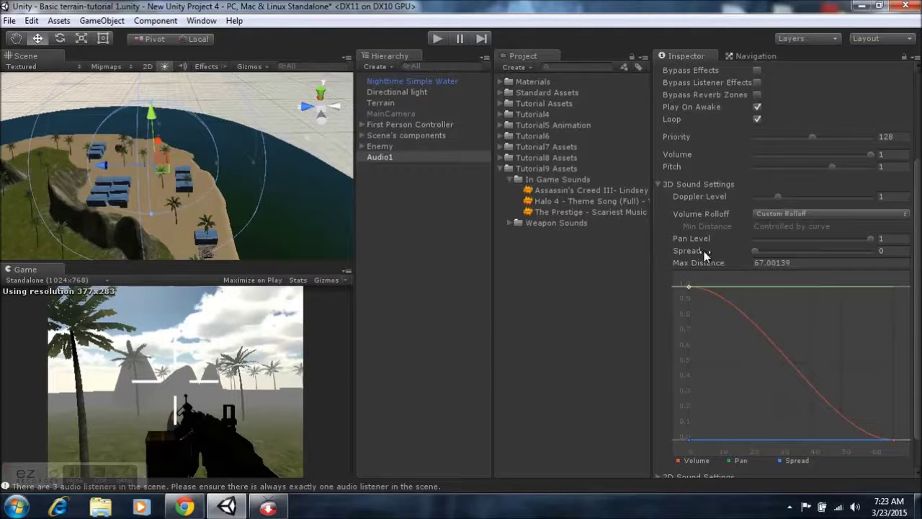
scroll(710, 255, up, 2)
scroll(710, 255, down, 5)
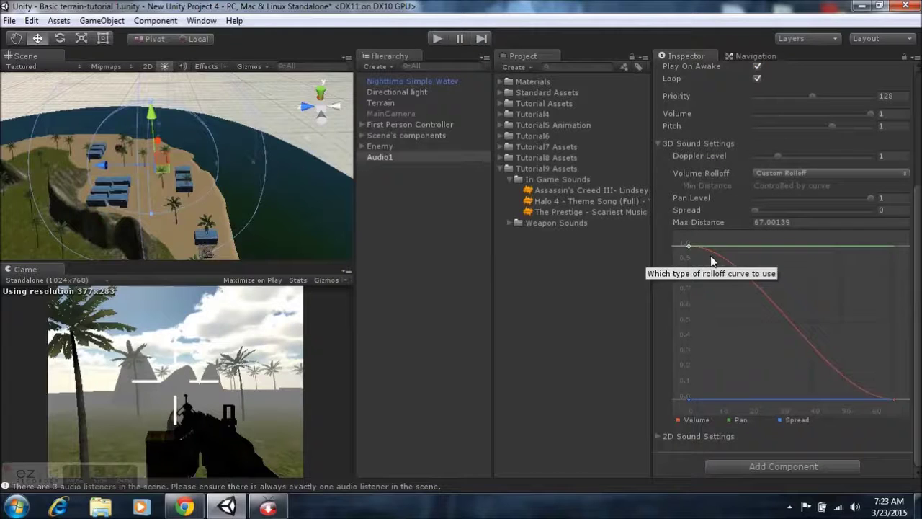
scroll(698, 184, up, 5)
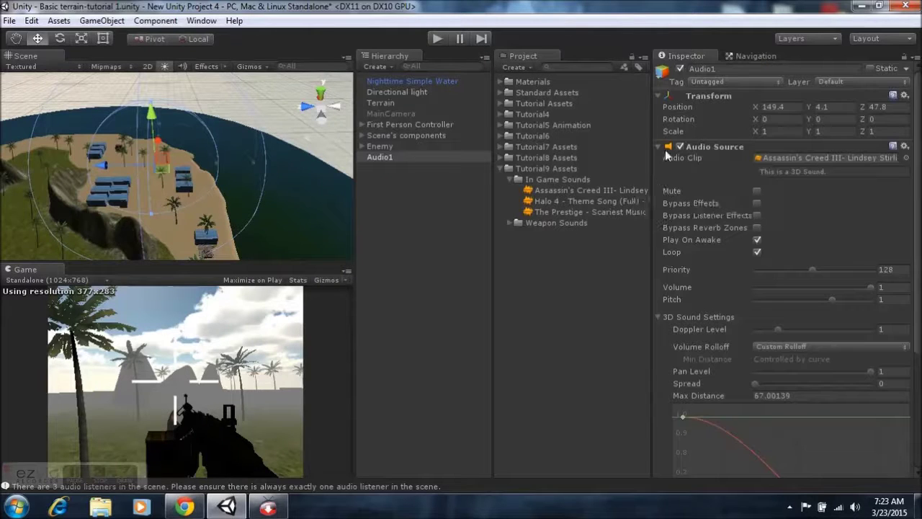
Inspect the Audio Source on the First Person Controller's Main Camera, with the whole island in view.
click(406, 125)
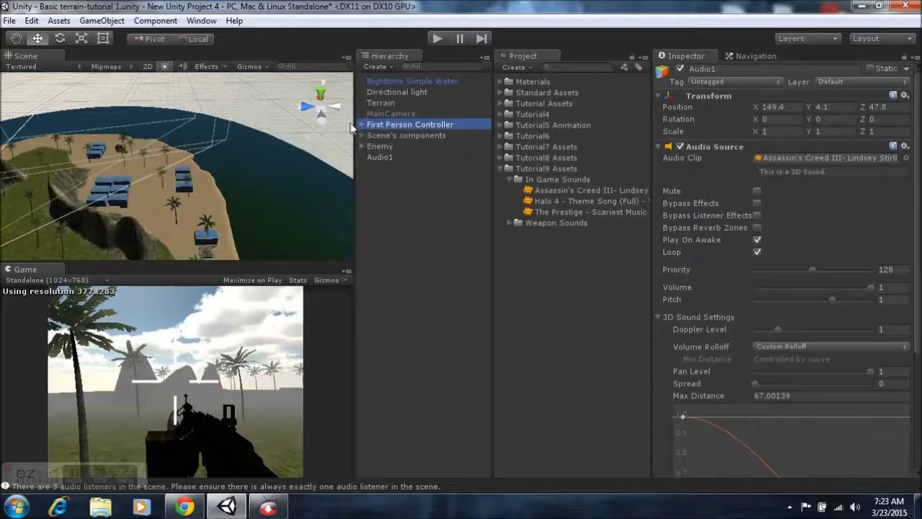
click(360, 125)
click(396, 147)
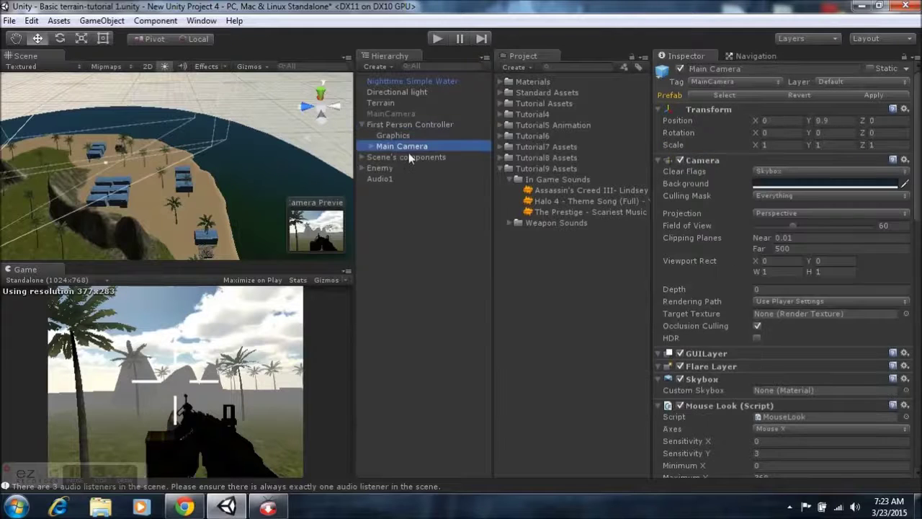
scroll(748, 285, down, 10)
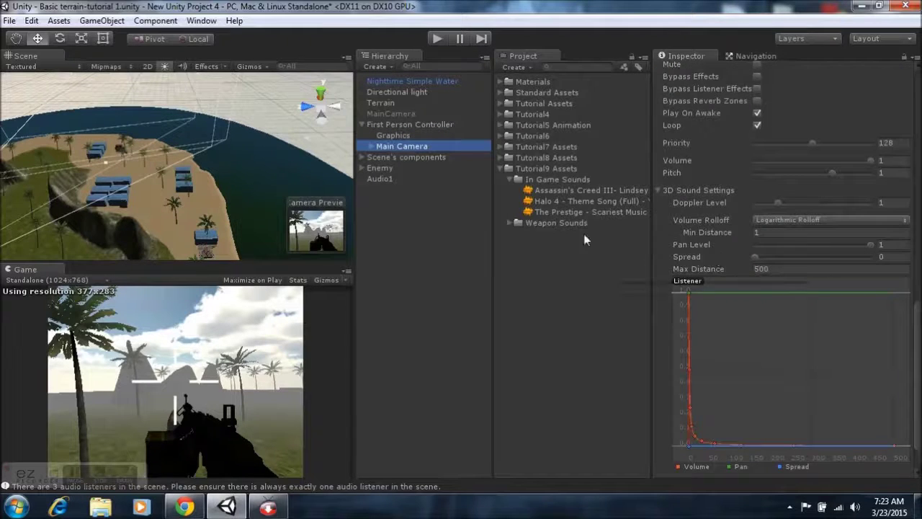
right_drag(245, 147, 129, 168)
scroll(129, 168, down, 5)
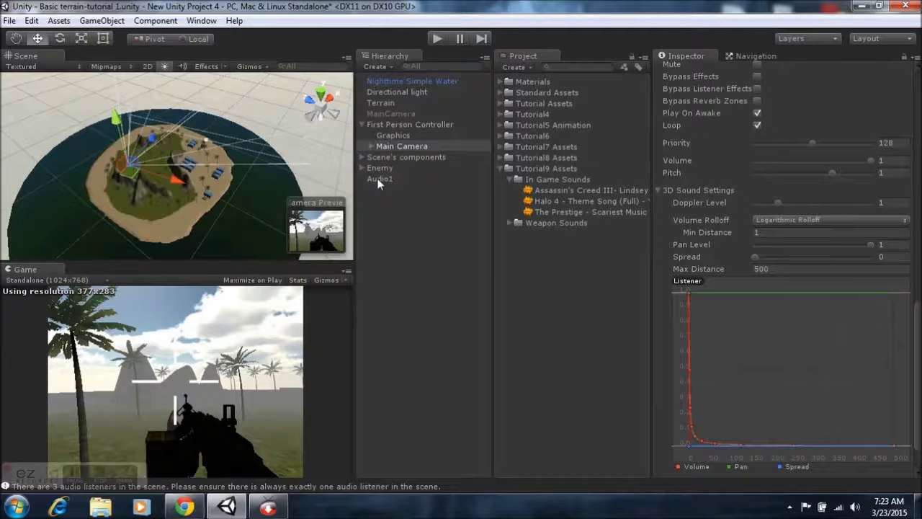
scroll(706, 247, up, 5)
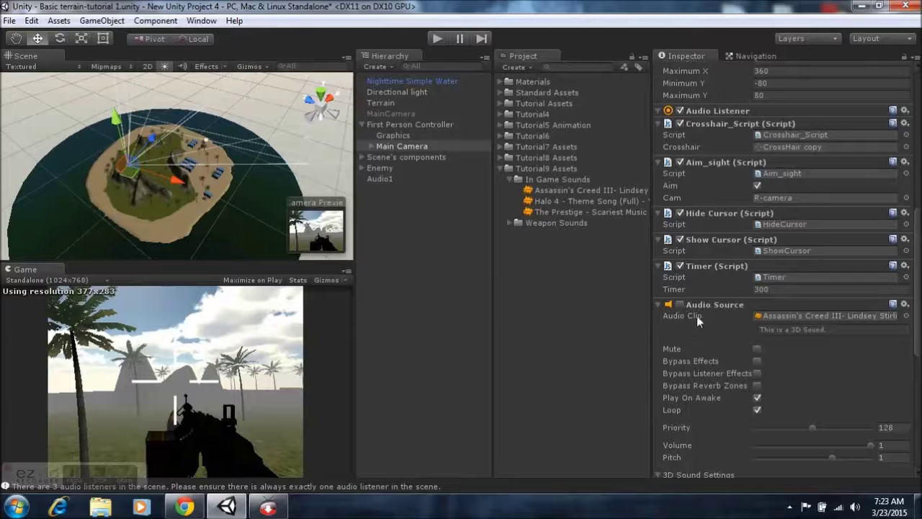
Duplicate Audio1 and rename the copy Audio2.
click(362, 124)
click(381, 155)
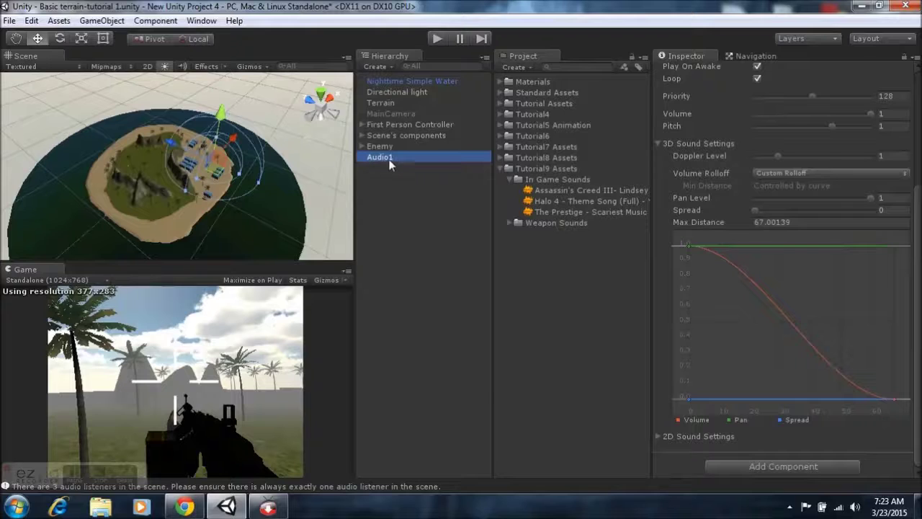
right_click(387, 158)
click(456, 219)
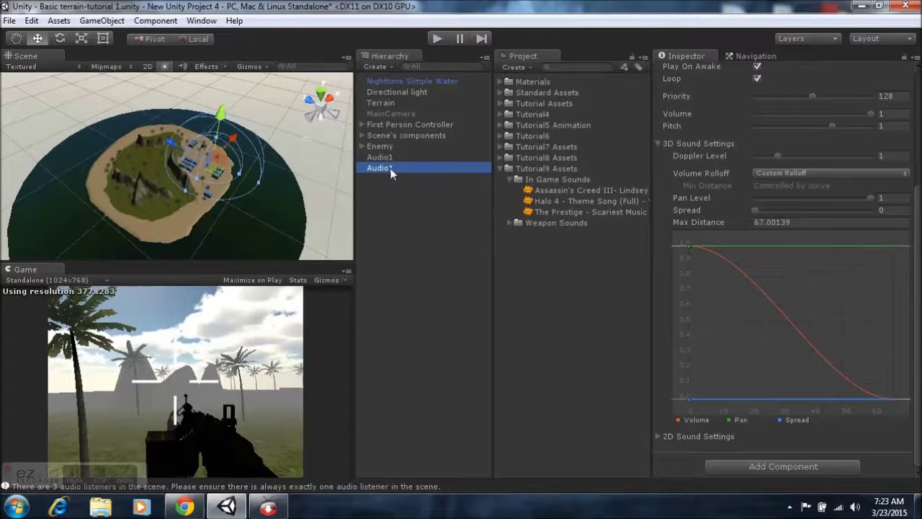
key(F2)
key(End)
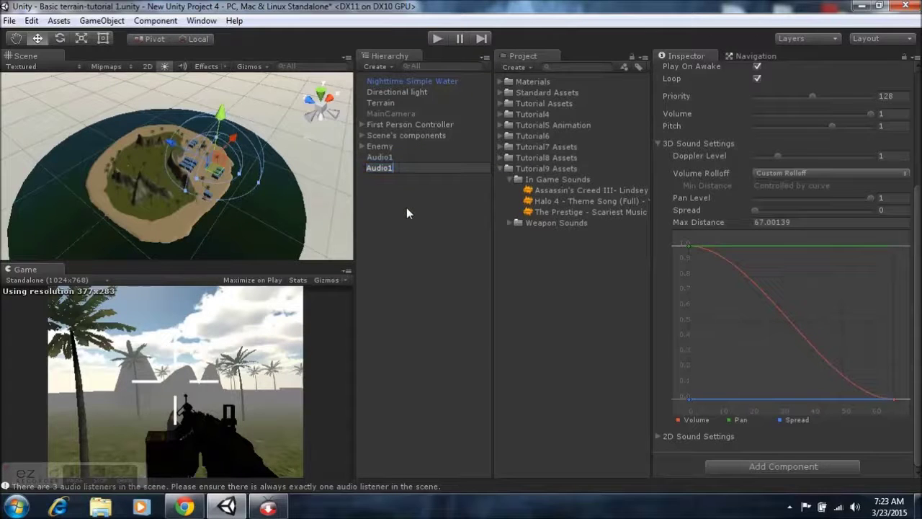
text(2)
key(Left)
key(BackSpace)
key(Return)
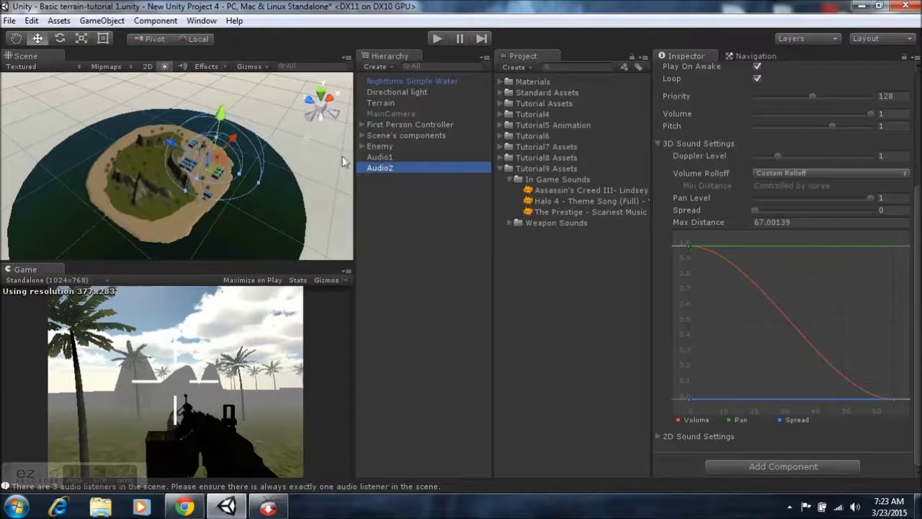
Move Audio2 across the island to about X 32.9, Z 106.1 and assign the Halo 4 theme song as its audio clip.
mouse_move(236, 146)
mouse_down()
mouse_move(160, 194)
mouse_move(92, 150)
mouse_up()
drag(164, 160, 152, 167)
scroll(745, 281, up, 5)
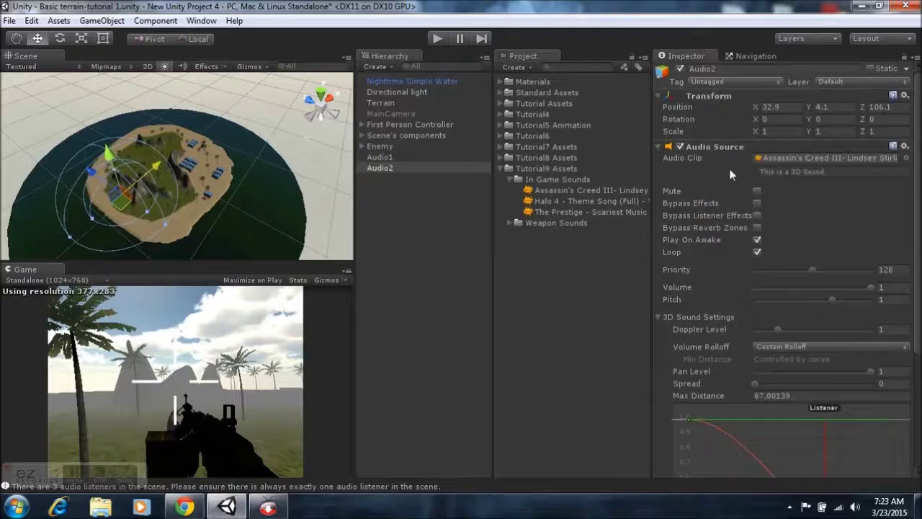
drag(576, 201, 819, 160)
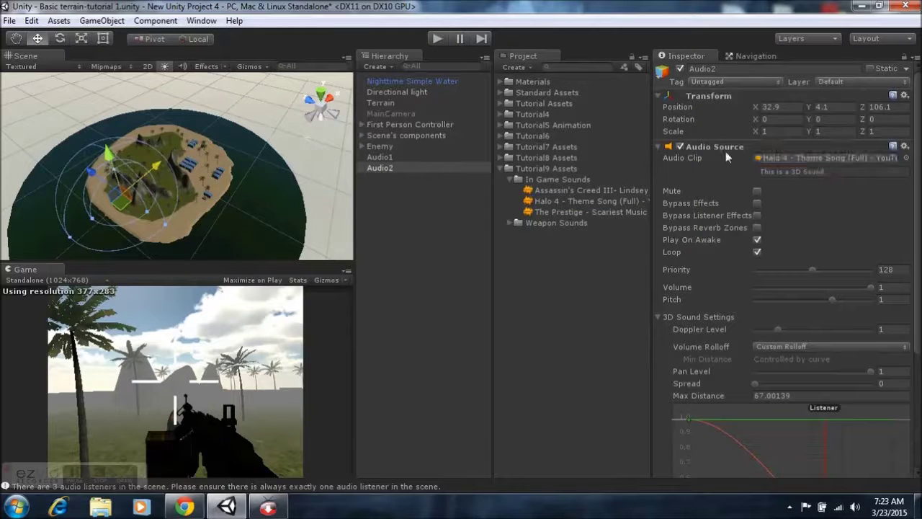
Run the game and walk the player through Audio2's area and out toward the beach containers to test the sound's range.
click(437, 39)
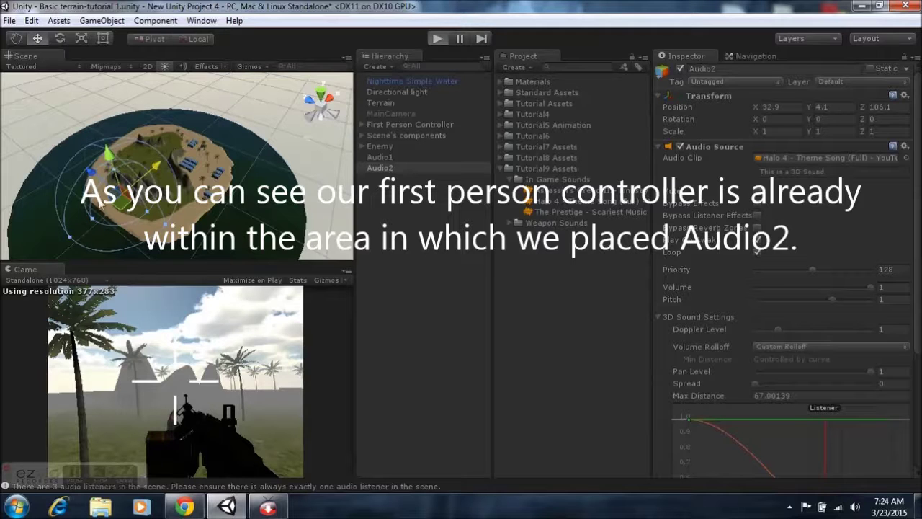
key(ctrl+p)
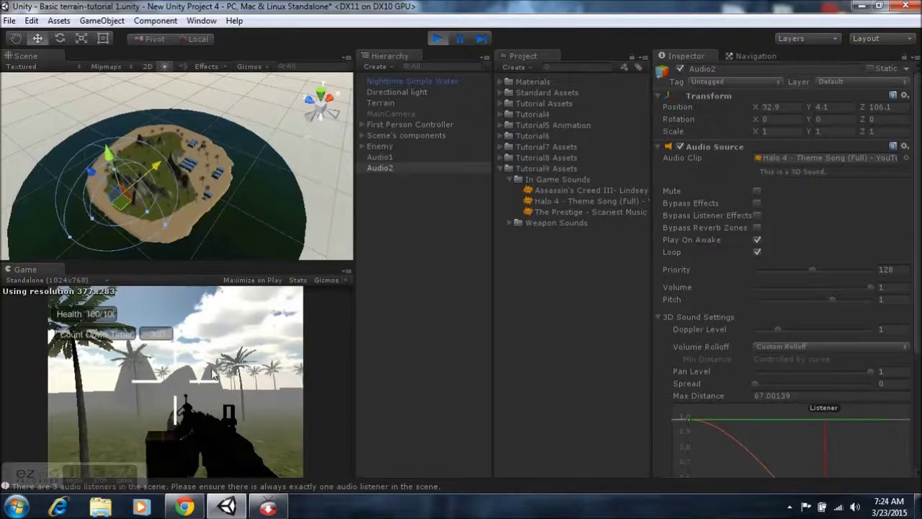
key(w)
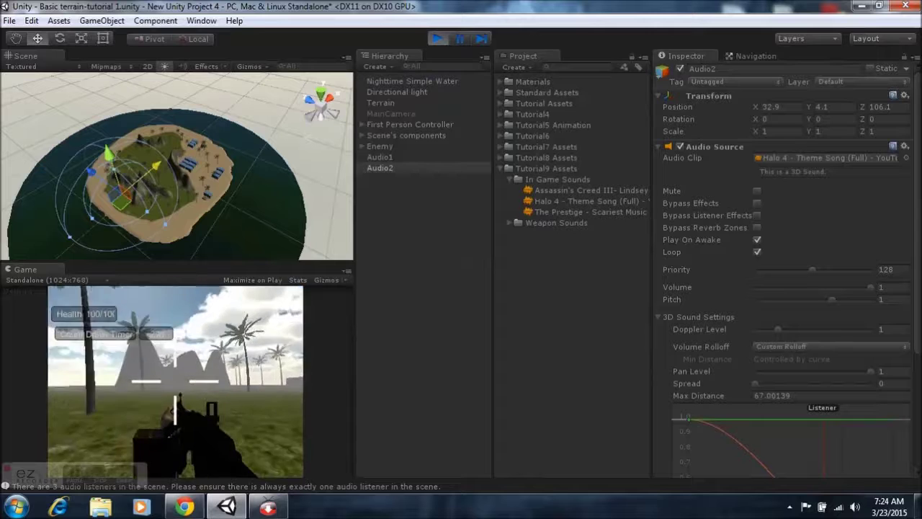
key(w)
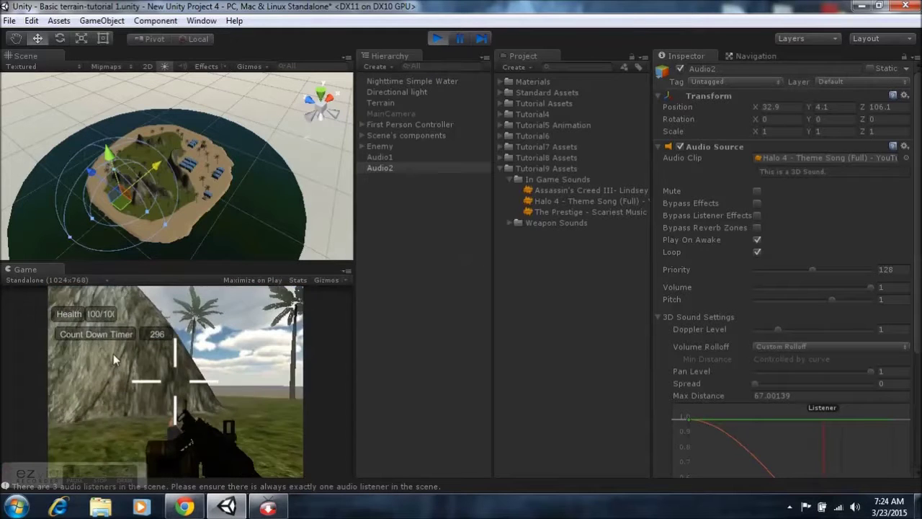
key(w)
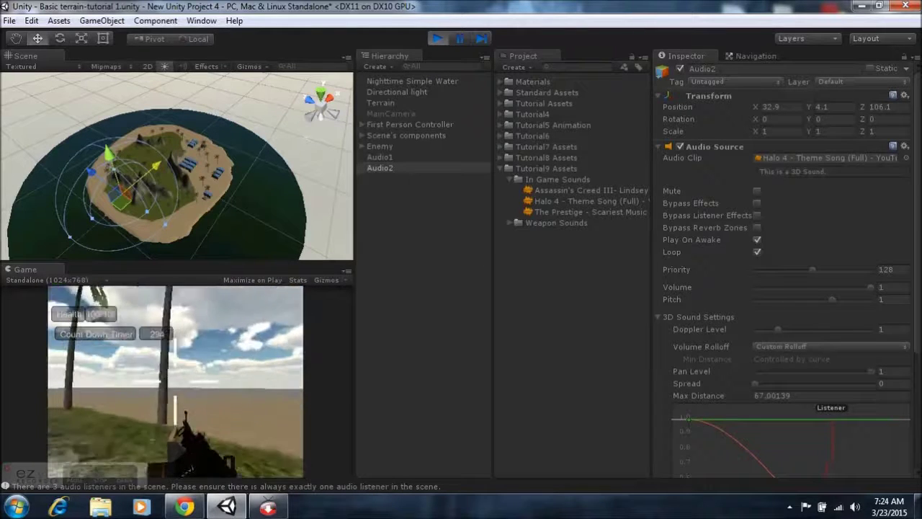
key(w)
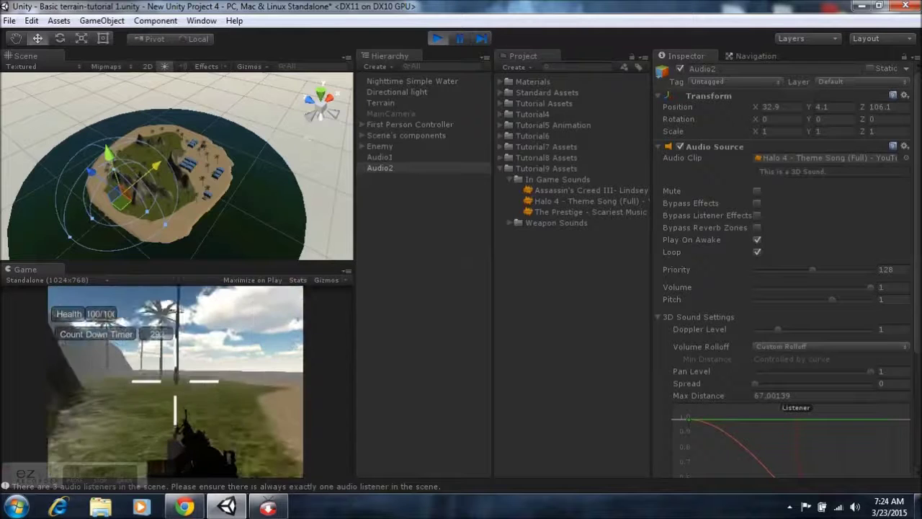
key(w)
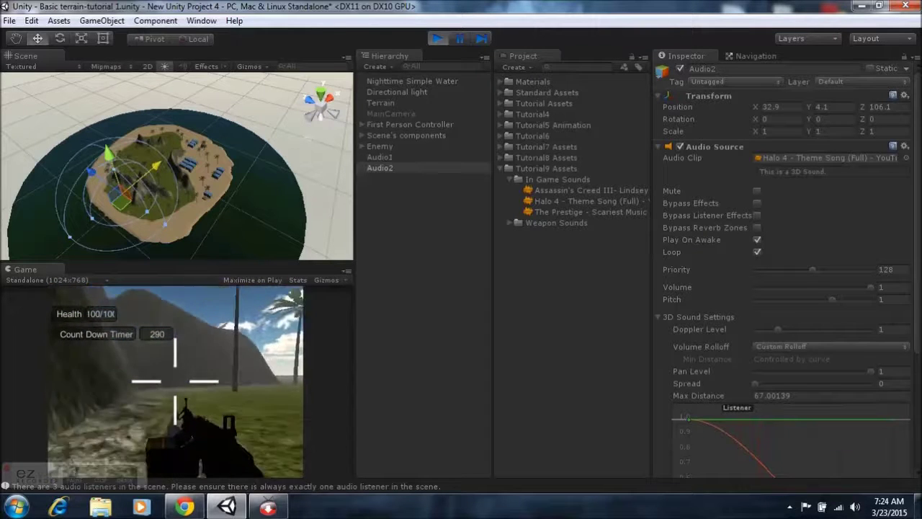
key(w)
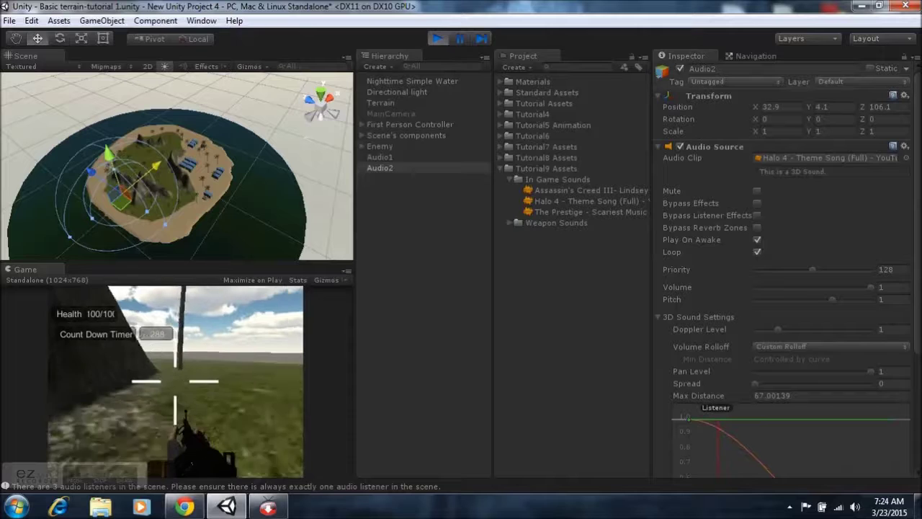
key(w)
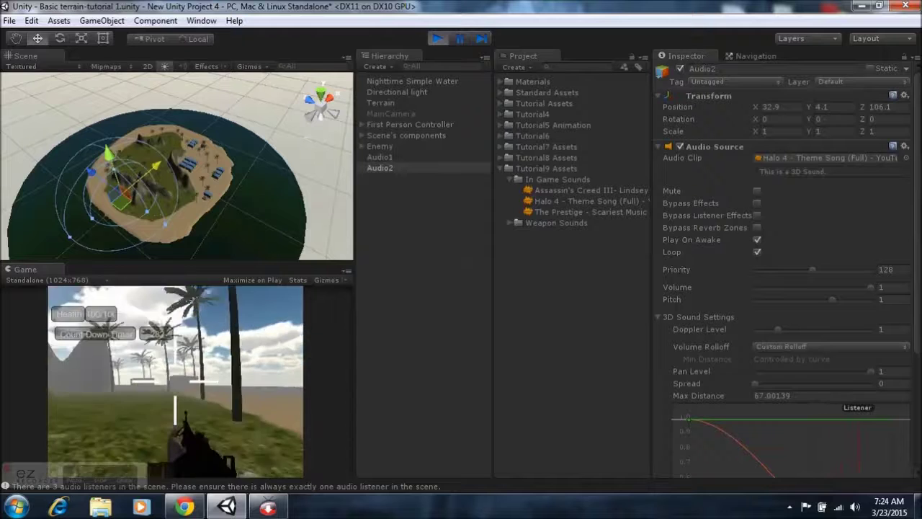
key(w)
key(w)
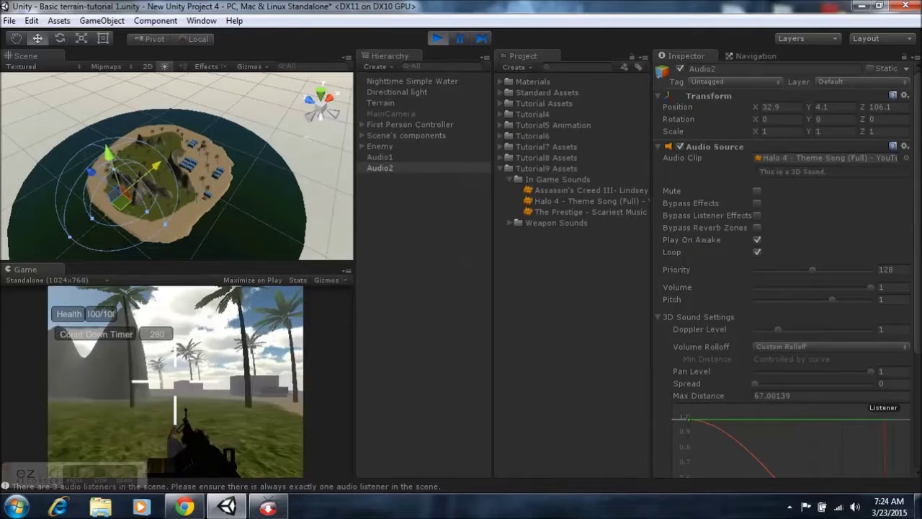
key(w)
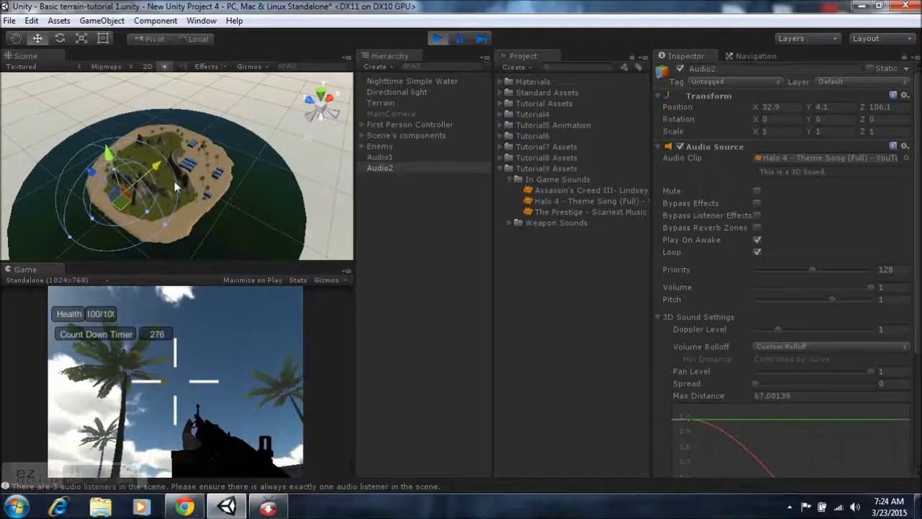
Select Audio1, Audio2 and the First Person Controller together to compare both sound ranges with the player's position across the island.
scroll(173, 177, up, 15)
scroll(172, 177, down, 10)
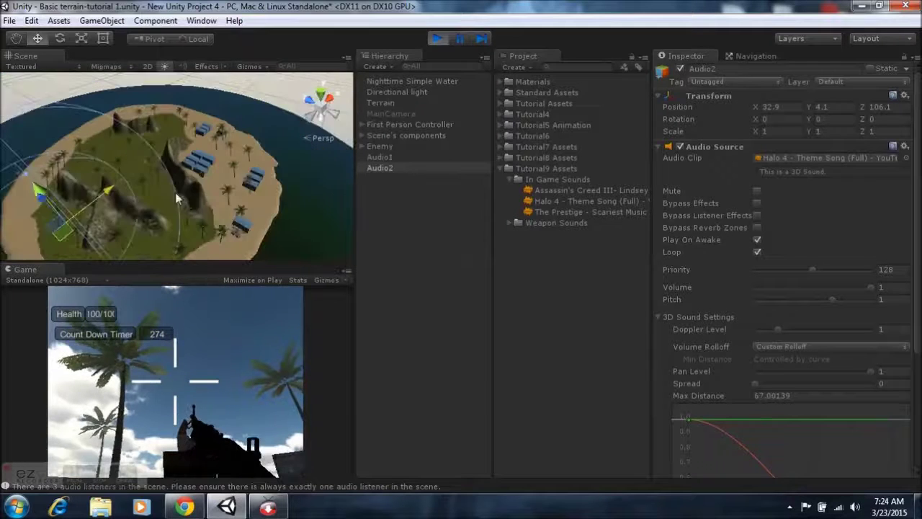
middle_drag(175, 192, 170, 149)
scroll(198, 151, up, 5)
alt+drag(200, 155, 240, 131)
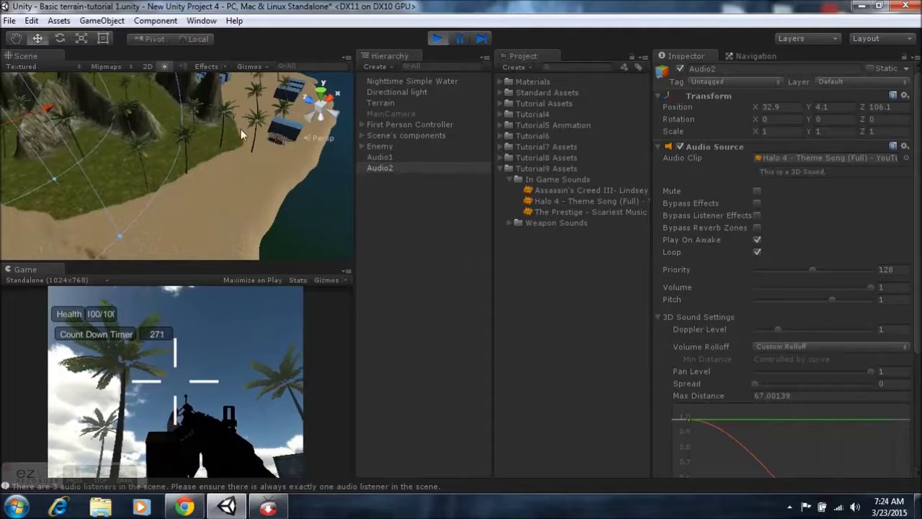
click(388, 159)
ctrl+click(386, 170)
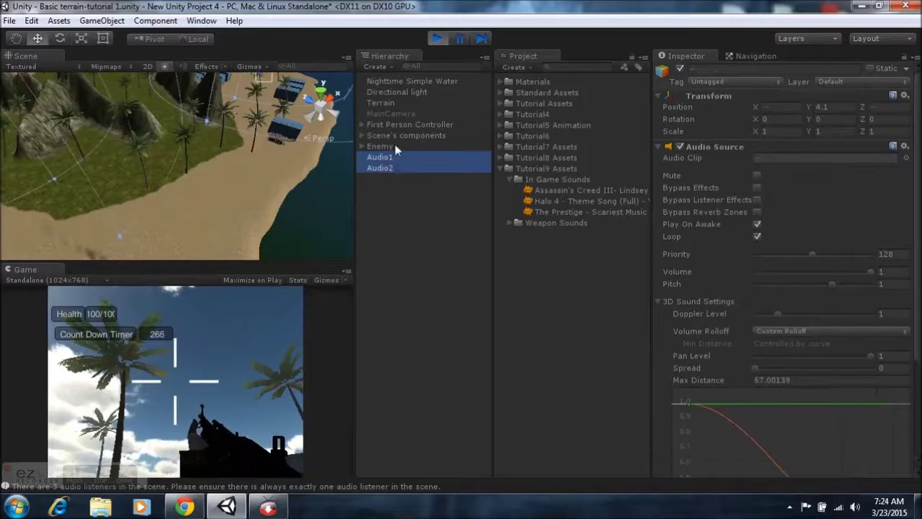
scroll(231, 160, down, 5)
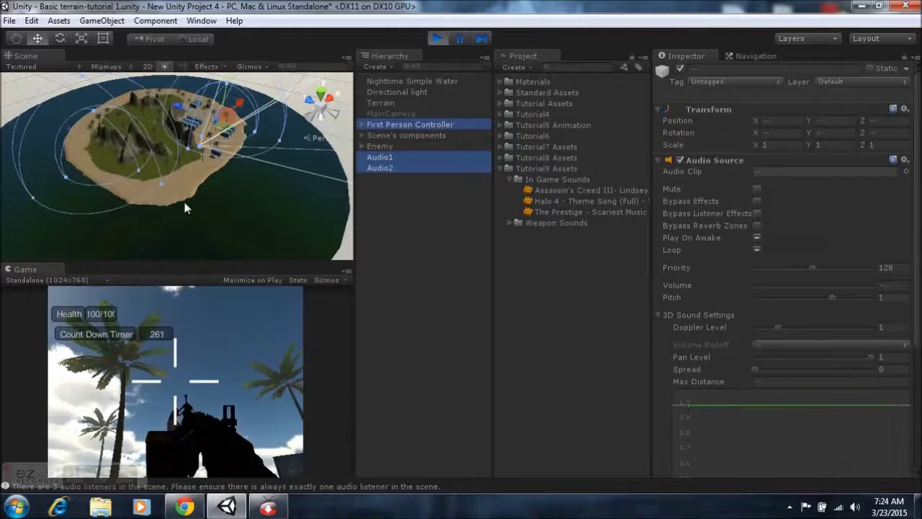
Walk the player across the island through the ranges of Audio1 and Audio2 to test both sounds, and stop the game.
click(218, 386)
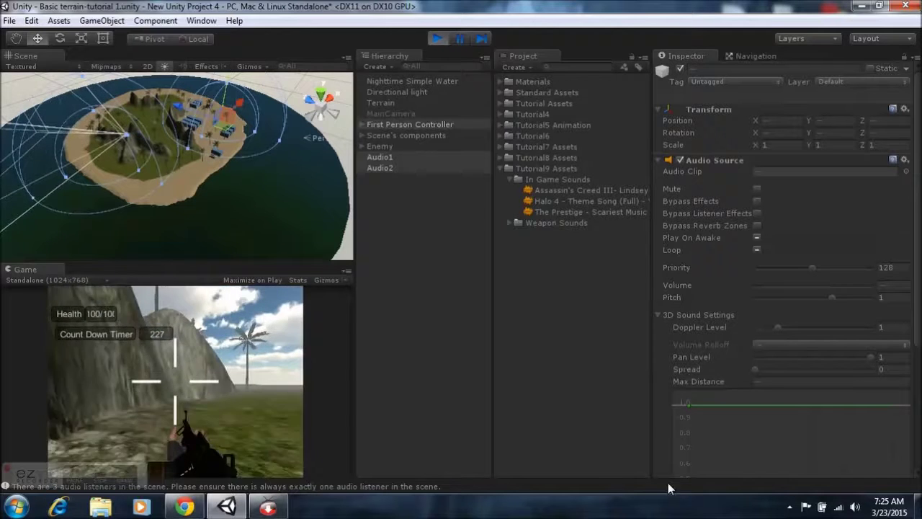
key(w)
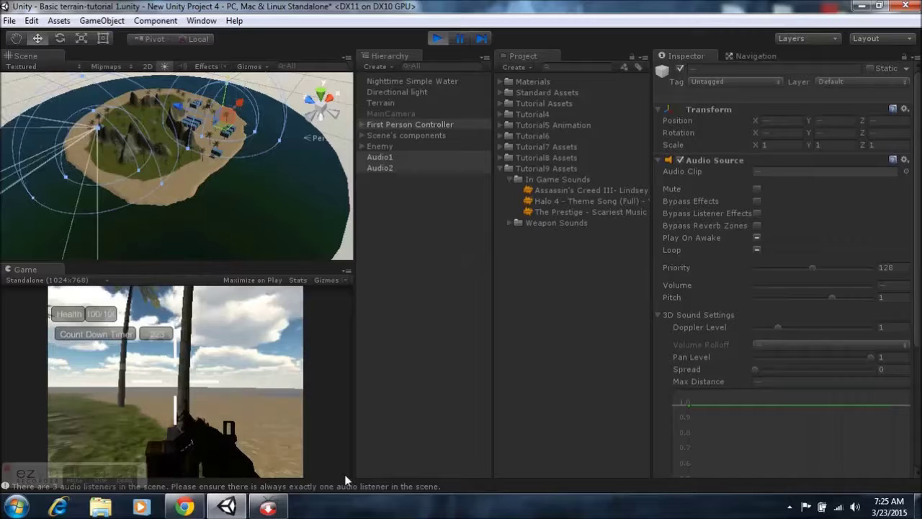
key(w)
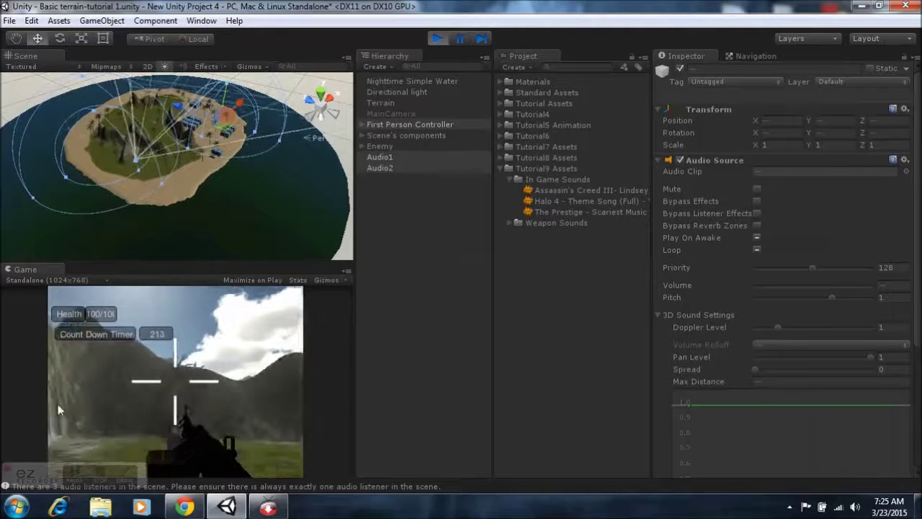
click(435, 40)
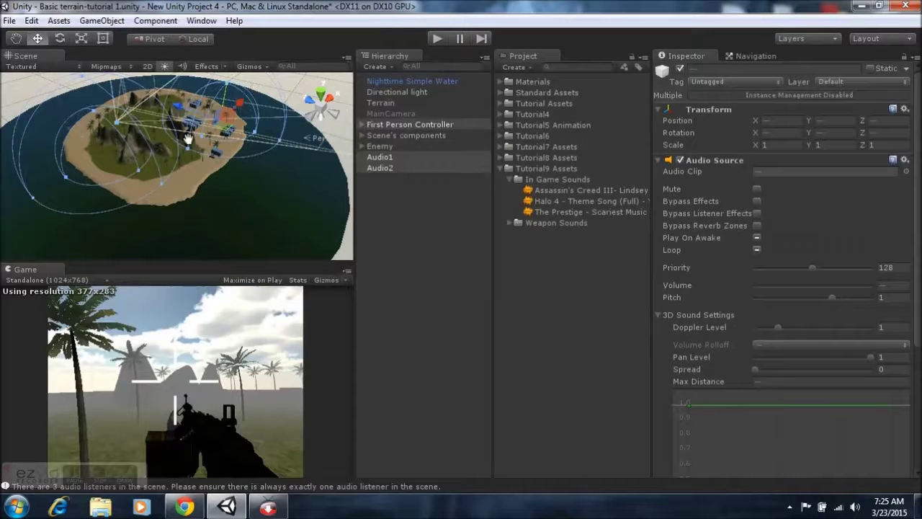
Examine the island and its surroundings from several sides and select the Nighttime Simple Water around it.
middle_drag(177, 126, 209, 170)
alt+drag(211, 173, 240, 160)
scroll(235, 155, up, 5)
alt+drag(191, 188, 237, 157)
middle_drag(198, 170, 276, 141)
alt+drag(276, 140, 231, 278)
scroll(231, 217, down, 5)
scroll(229, 216, down, 2)
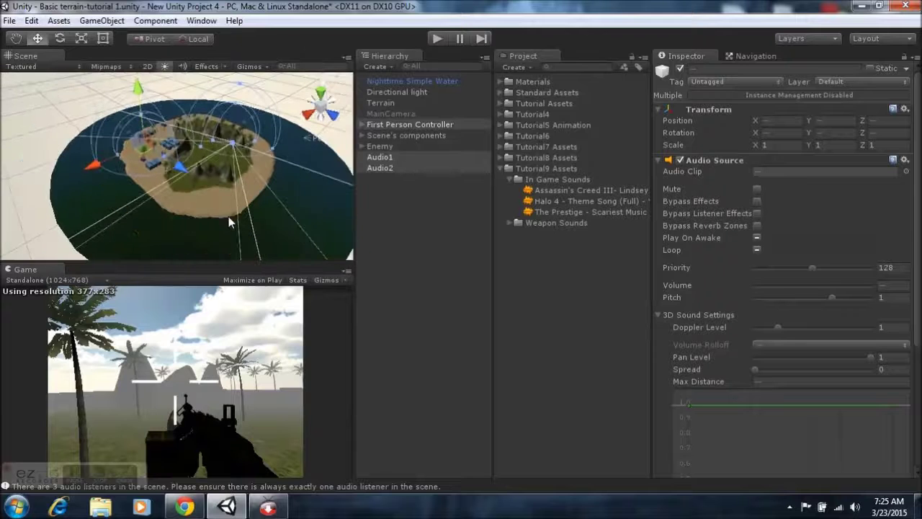
click(168, 228)
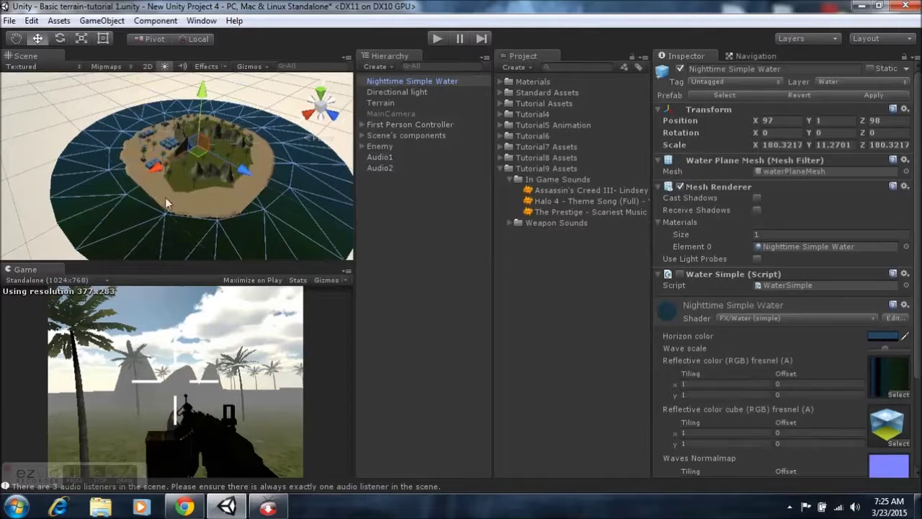
scroll(151, 198, up, 3)
alt+drag(193, 180, 309, 152)
alt+drag(251, 169, 288, 162)
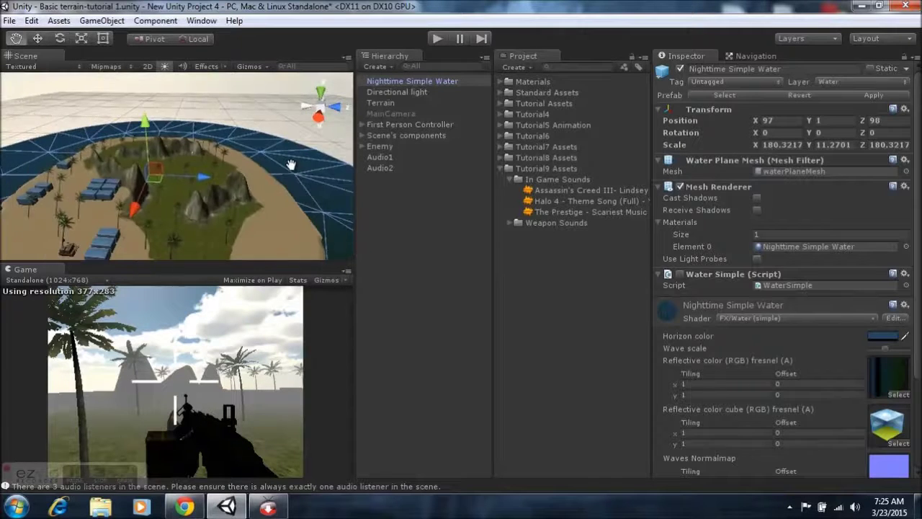
Review the importable asset packages and expand the Water (Basic) folder within Standard Assets.
click(59, 21)
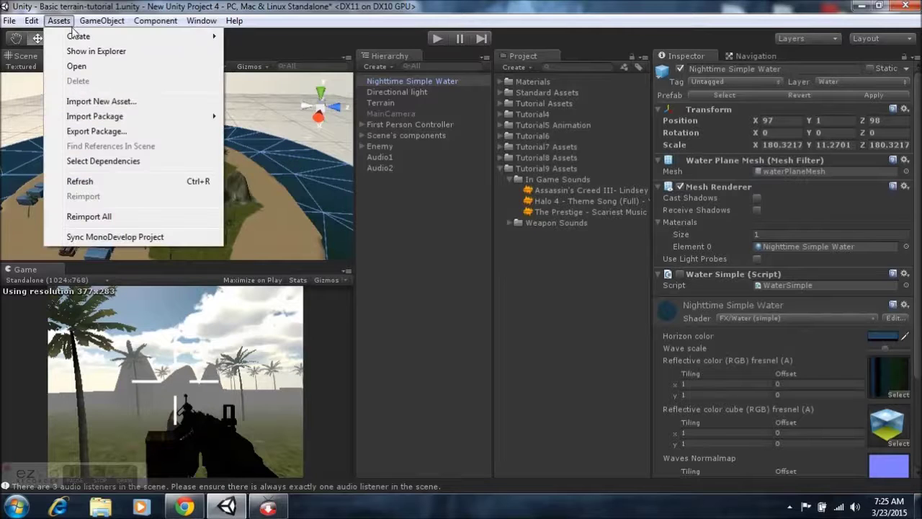
mouse_move(81, 117)
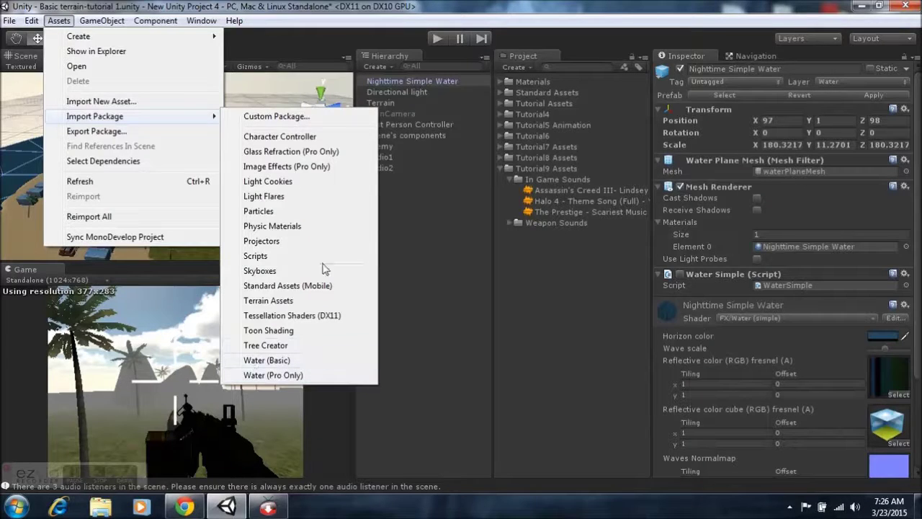
click(506, 164)
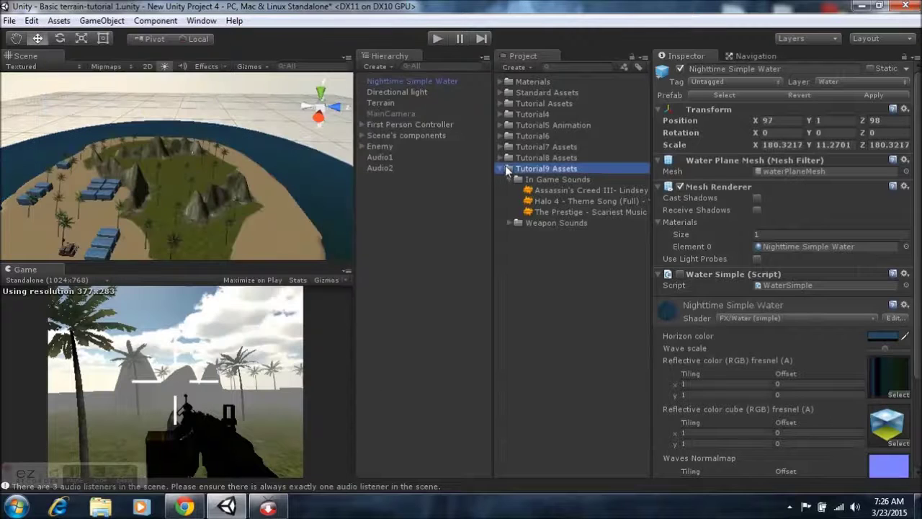
click(501, 93)
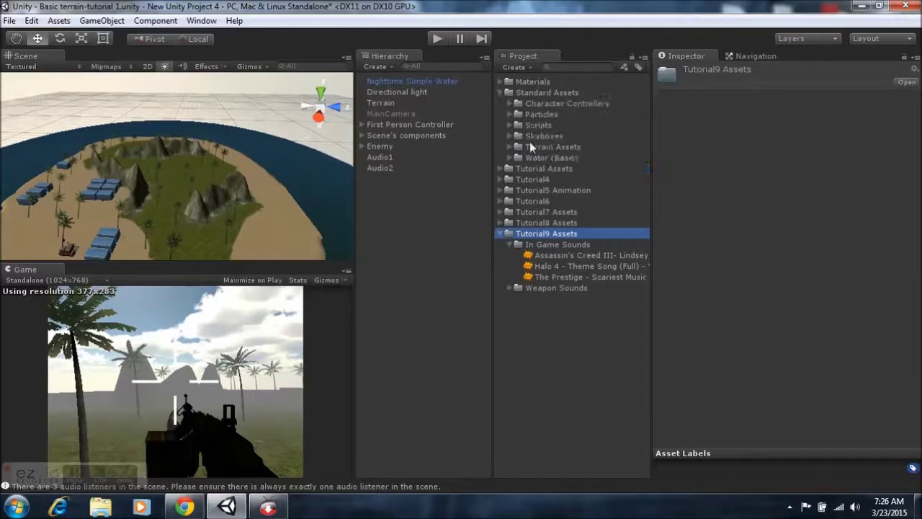
click(509, 158)
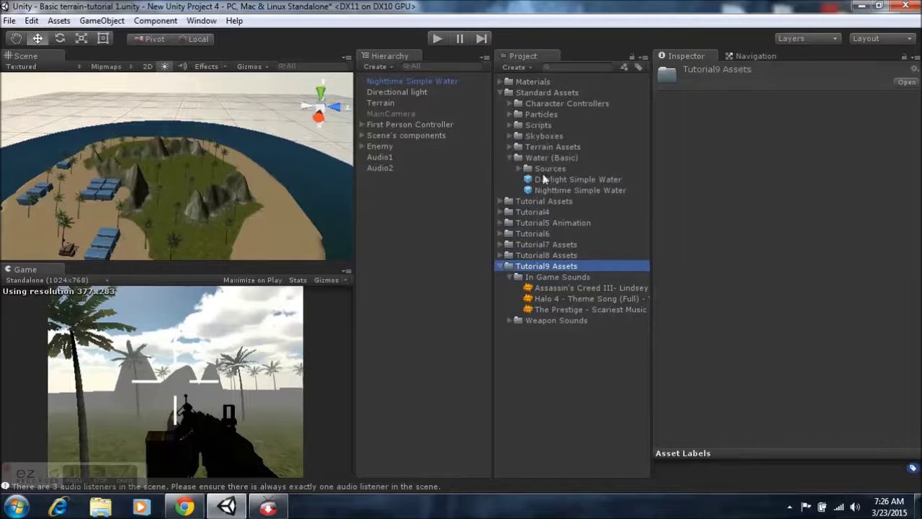
Preview the Daylight Simple Water prefab over the island without placing it, and select the Nighttime Simple Water prefab for inspection.
drag(558, 180, 291, 157)
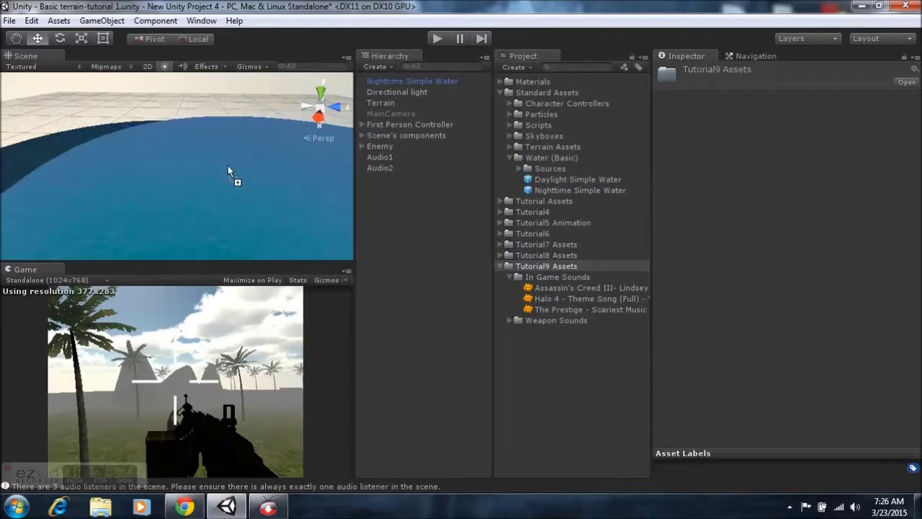
drag(227, 167, 171, 168)
drag(245, 156, 459, 185)
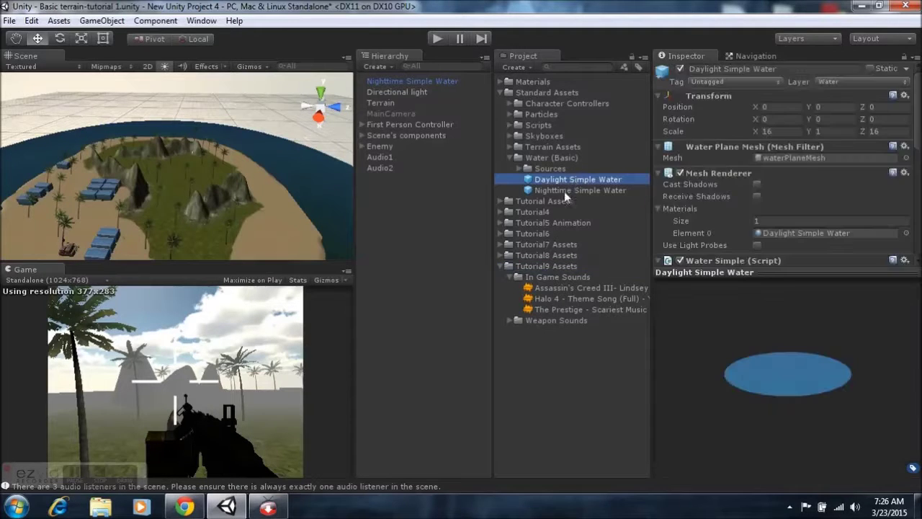
click(564, 191)
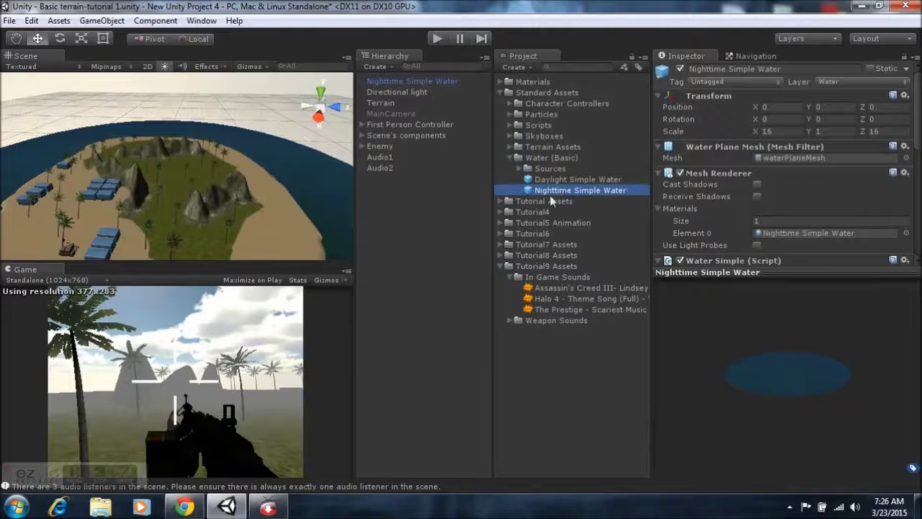
right_drag(170, 210, 232, 192)
scroll(172, 170, up, 10)
scroll(183, 173, up, 8)
middle_drag(231, 192, 240, 177)
right_drag(239, 176, 908, 185)
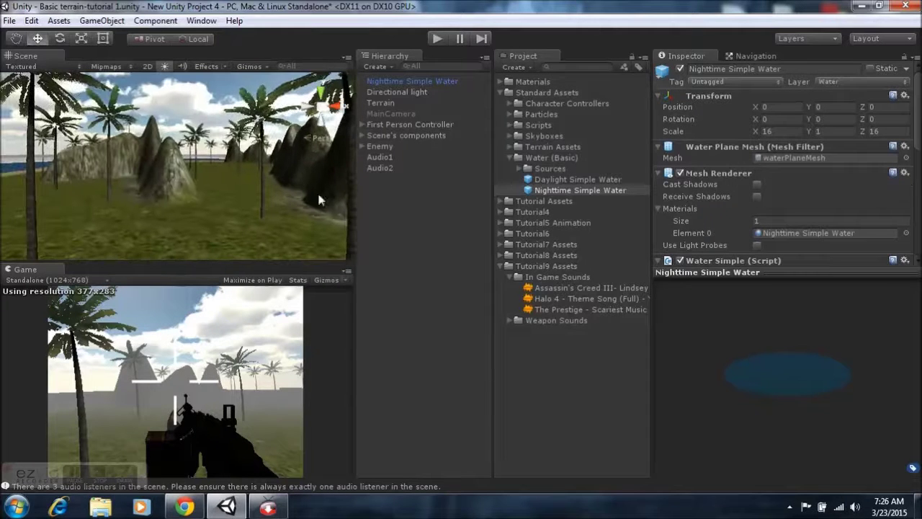
middle_drag(318, 194, 249, 192)
right_drag(249, 193, 26, 180)
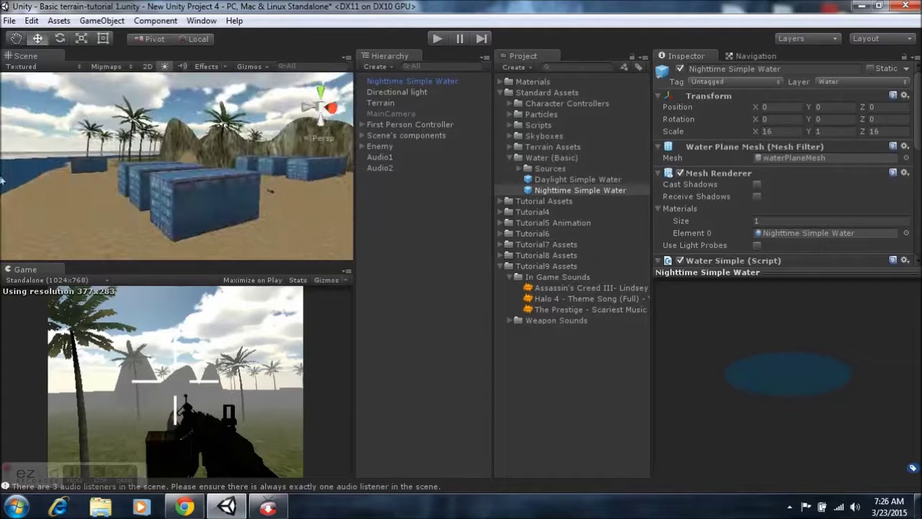
mouse_move(100, 194)
middle_down()
mouse_move(79, 182)
mouse_move(98, 191)
middle_up()
right_drag(98, 190, 76, 168)
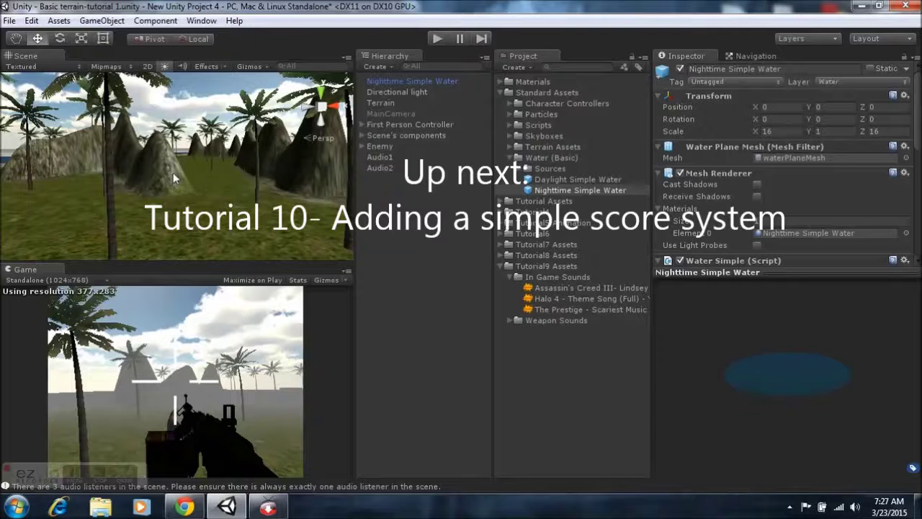
scroll(221, 182, up, 8)
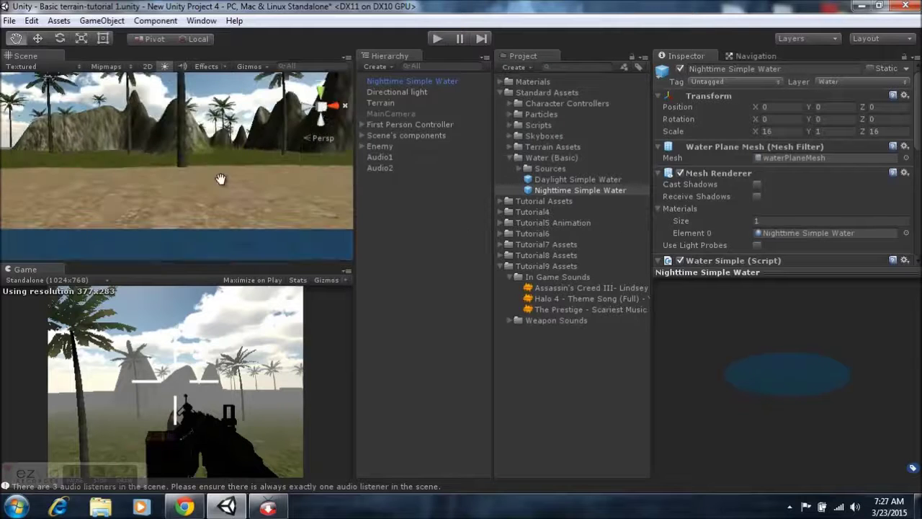
scroll(221, 182, down, 10)
right_drag(212, 183, 800, 179)
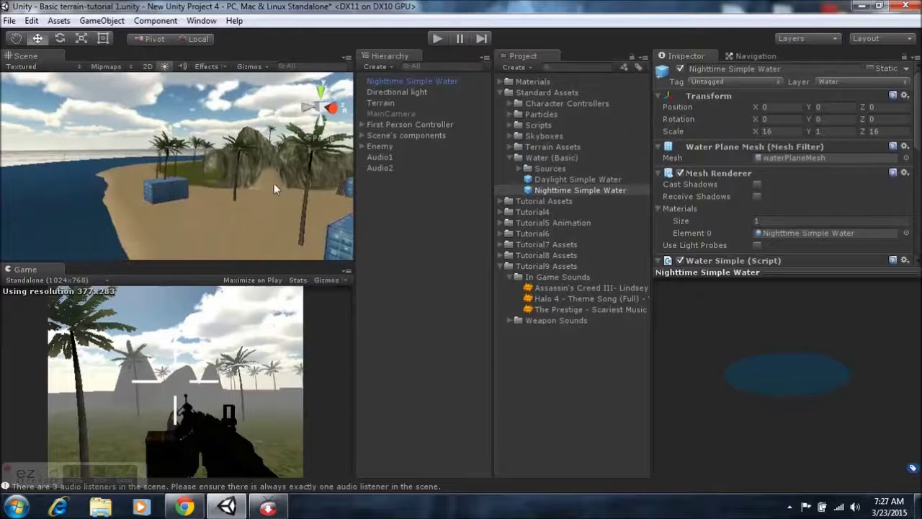
right_drag(274, 183, 236, 121)
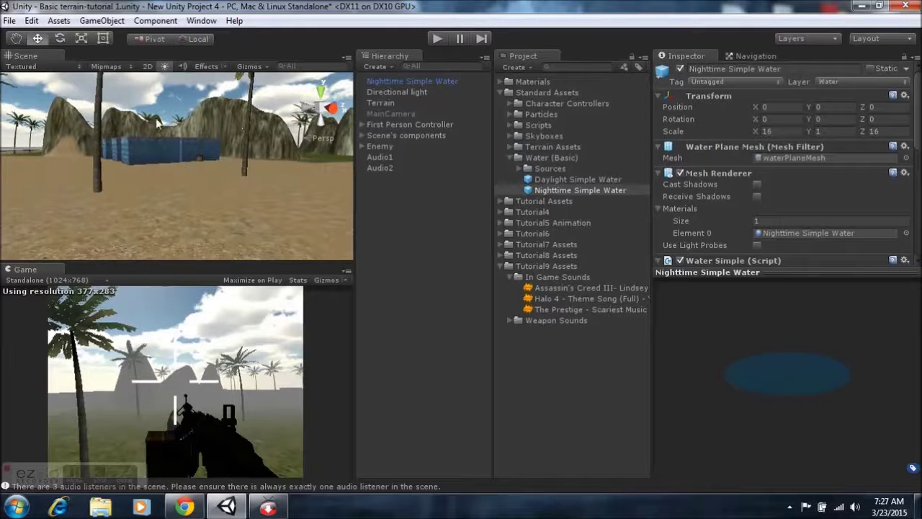
right_drag(148, 133, 107, 150)
middle_drag(336, 154, 372, 158)
right_drag(256, 160, 524, 170)
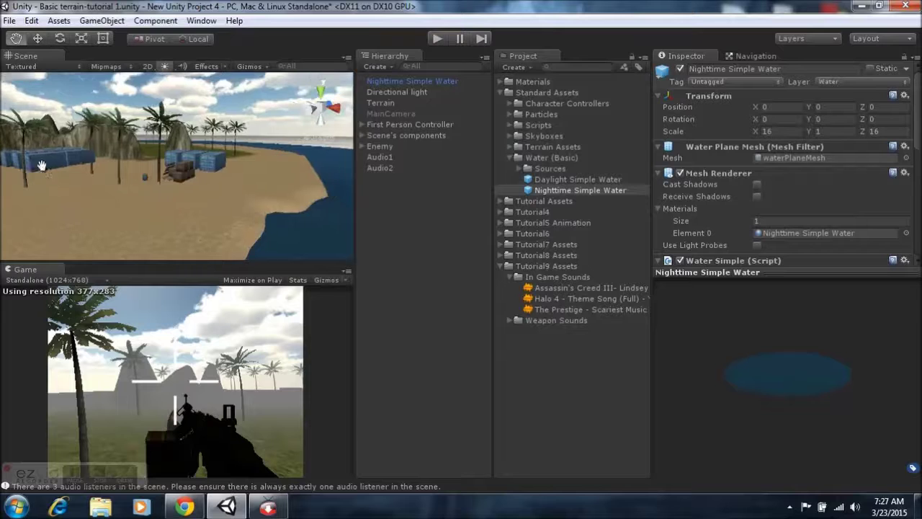
middle_drag(309, 162, 207, 171)
scroll(206, 172, up, 3)
scroll(207, 173, down, 3)
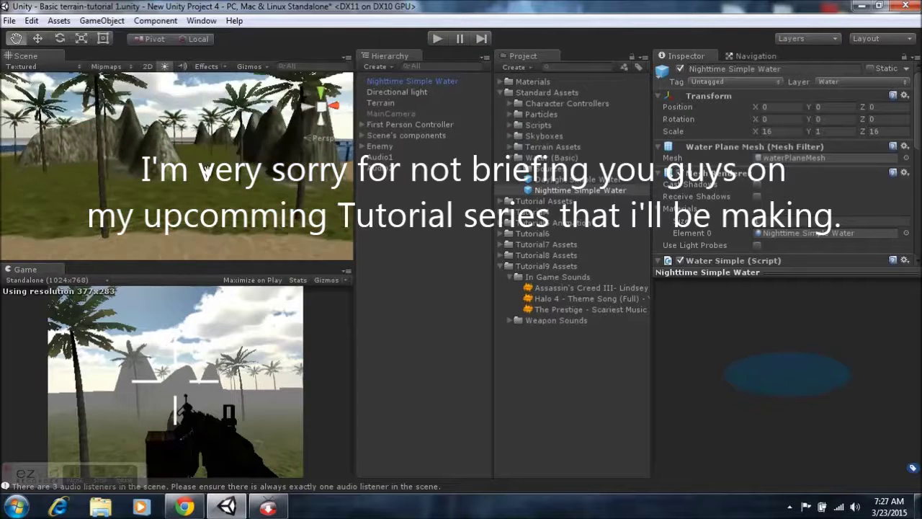
right_drag(207, 172, 294, 147)
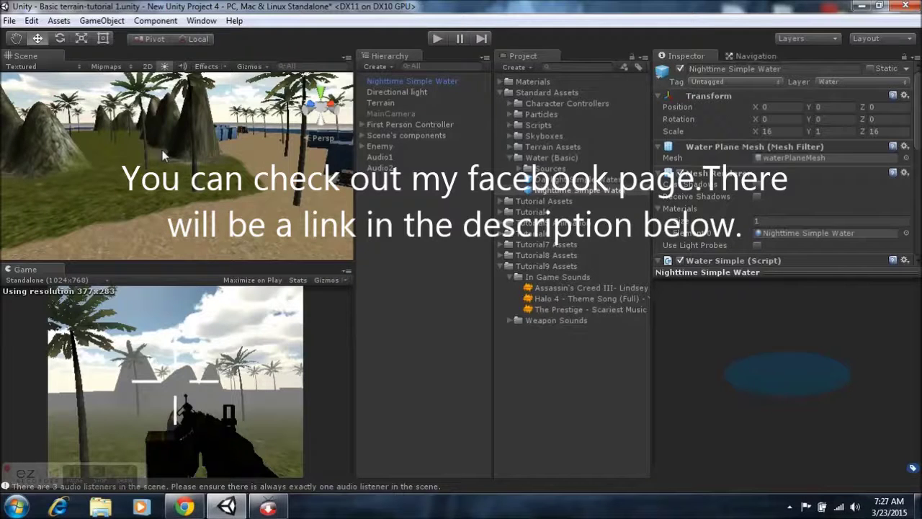
right_drag(162, 150, 207, 169)
alt+drag(249, 157, 84, 121)
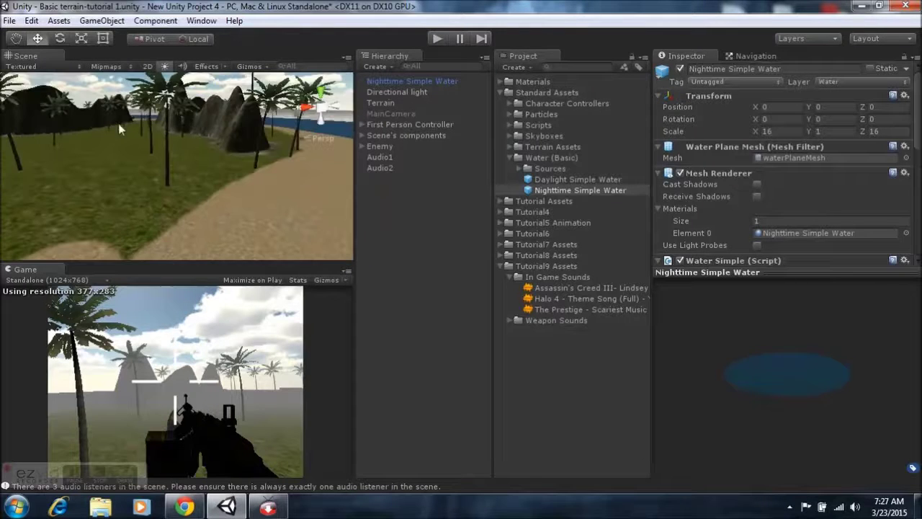
alt+drag(154, 124, 113, 125)
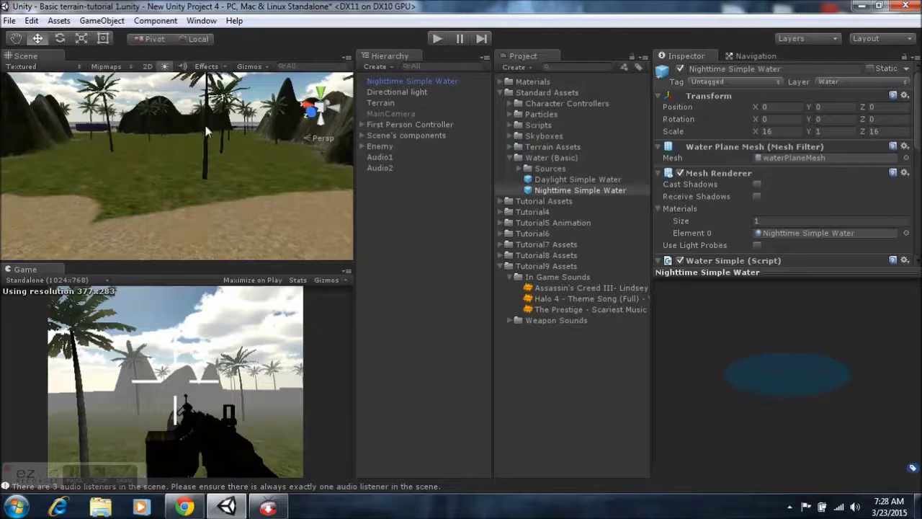
mouse_move(148, 125)
middle_down()
mouse_move(138, 118)
mouse_move(157, 130)
middle_up()
right_drag(128, 117, 55, 130)
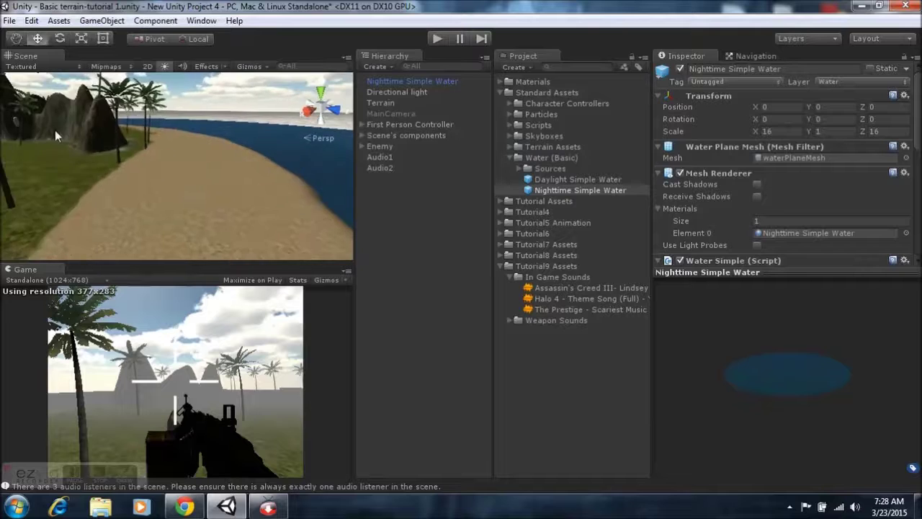
middle_drag(55, 129, 93, 130)
alt+drag(92, 130, 193, 130)
right_drag(193, 129, 246, 124)
scroll(238, 124, down, 5)
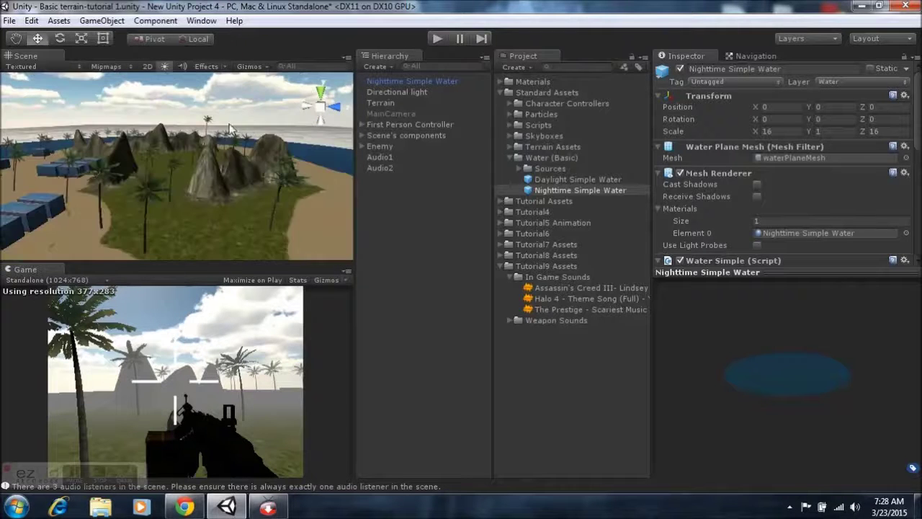
scroll(198, 132, up, 5)
right_drag(167, 125, 223, 112)
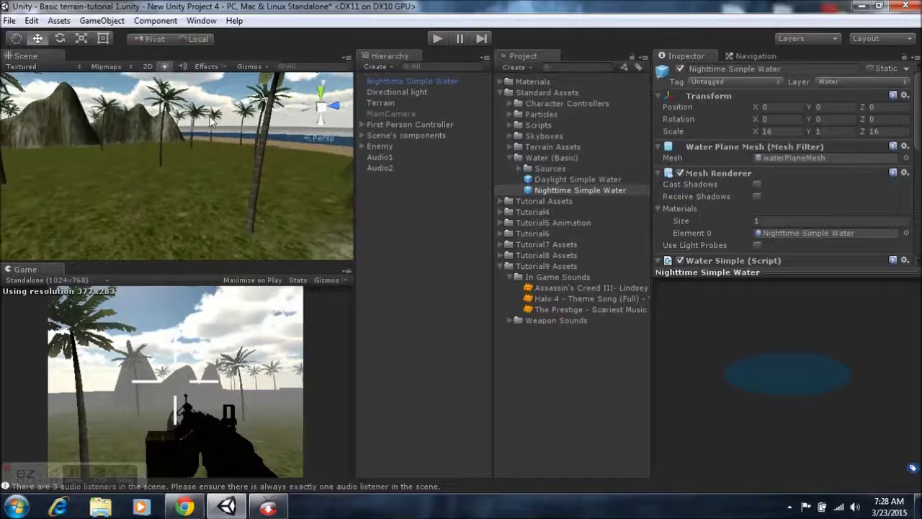
scroll(209, 116, up, 2)
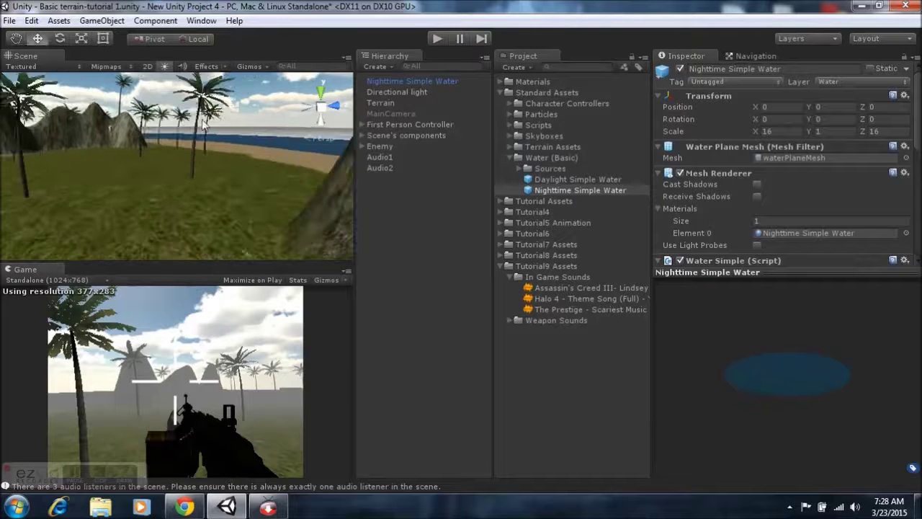
alt+drag(200, 119, 188, 151)
right_drag(188, 151, 144, 152)
right_drag(224, 159, 146, 154)
right_drag(253, 176, 195, 174)
mouse_move(241, 173)
mouse_down()
mouse_move(187, 171)
mouse_move(252, 172)
mouse_up()
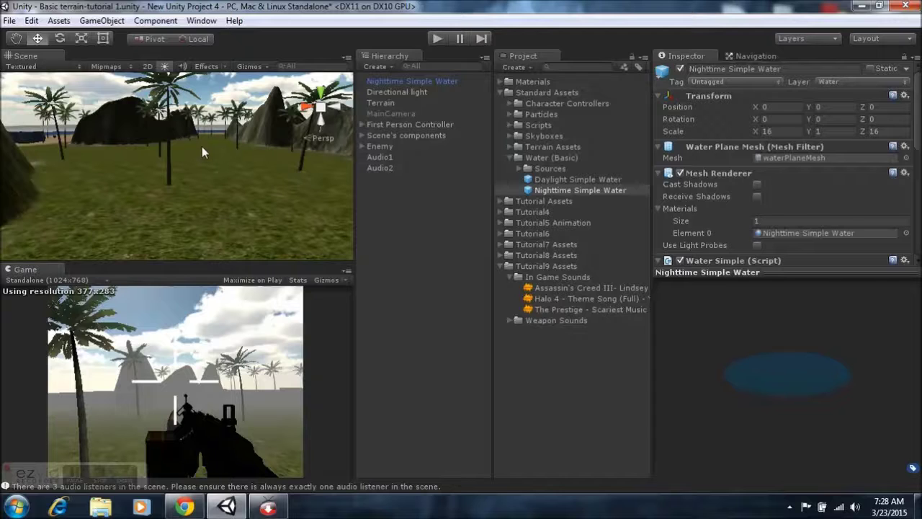
mouse_move(205, 149)
middle_down()
mouse_move(195, 149)
mouse_move(200, 160)
middle_up()
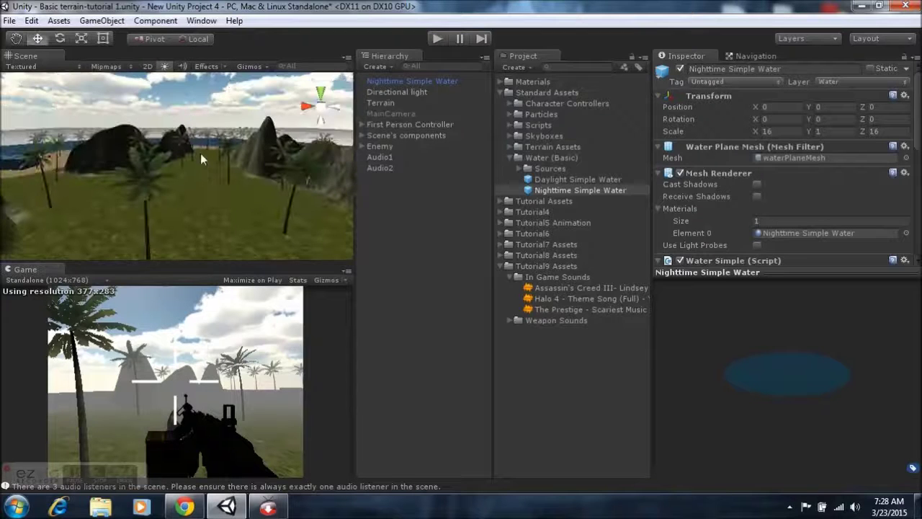
right_drag(206, 160, 208, 181)
middle_drag(208, 181, 255, 176)
right_drag(133, 141, 215, 126)
scroll(182, 135, down, 5)
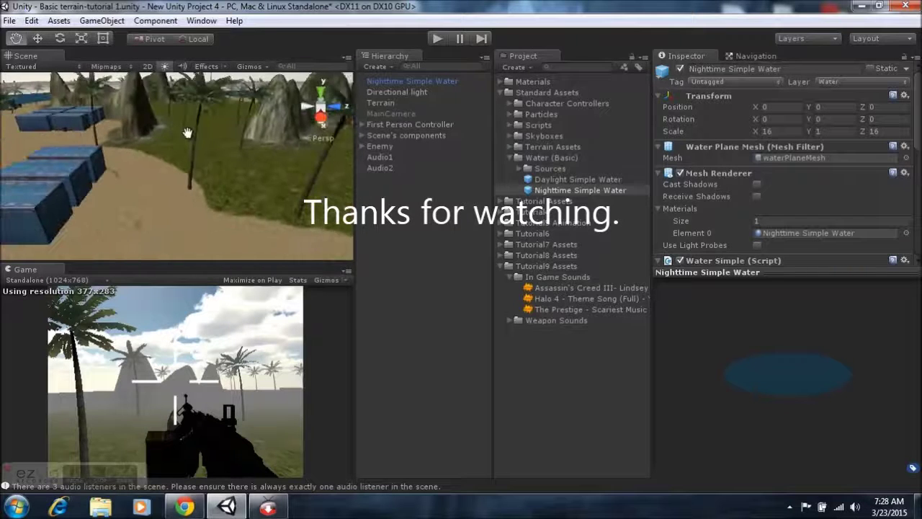